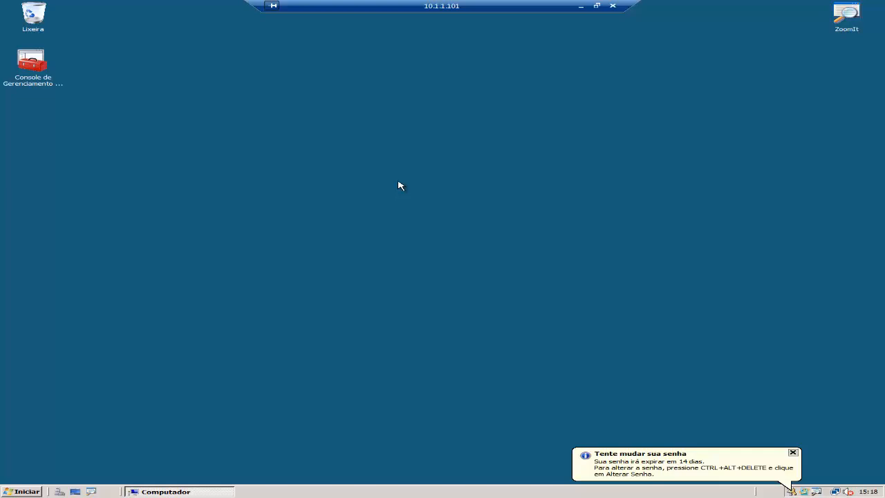
# Step: Dismiss the password expiry notification and open the disk management console from the desktop
pyautogui.click(794, 453)
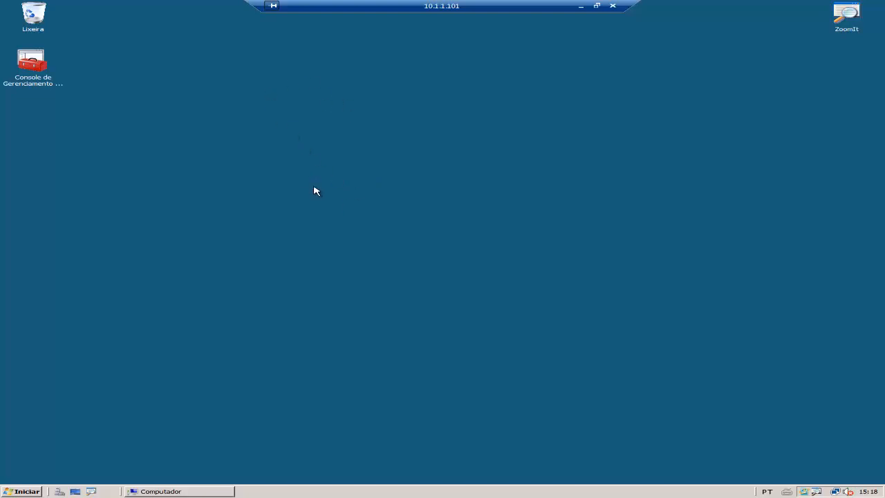
pyautogui.click(45, 72)
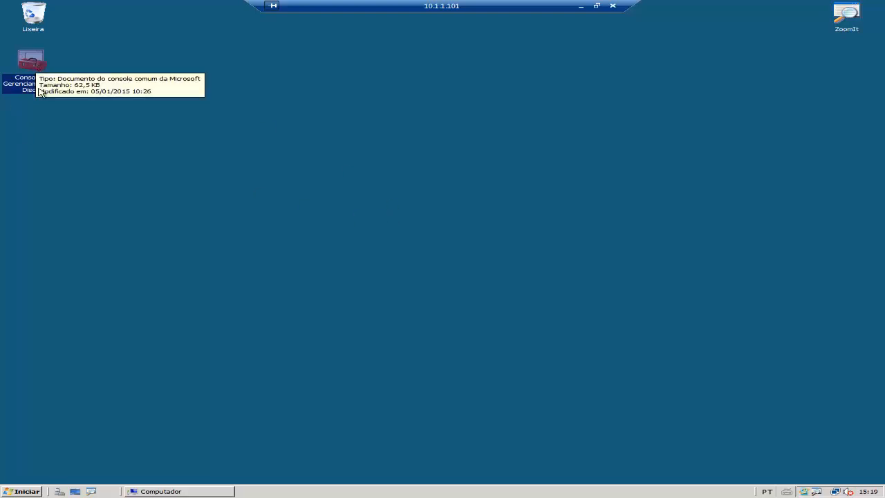
pyautogui.doubleClick(31, 67)
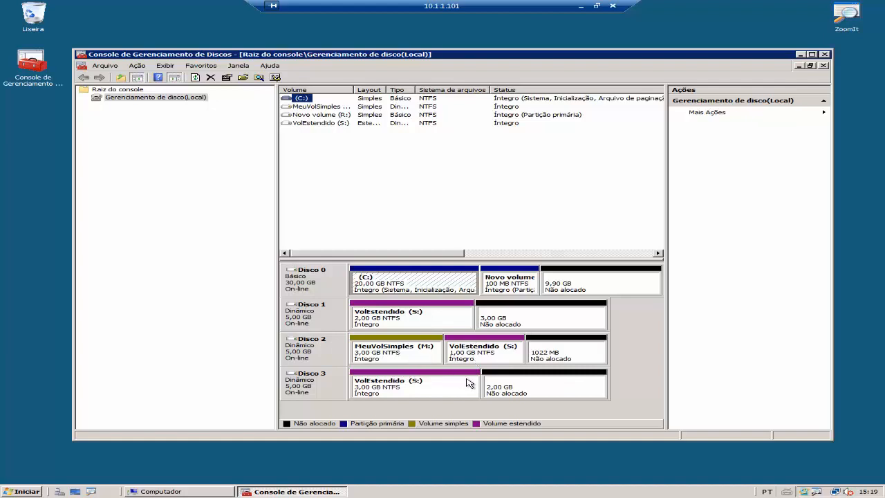
# Step: Delete the spanned volume VolEstendido (S:), forcing the deletion even though it is in use
pyautogui.rightClick(417, 324)
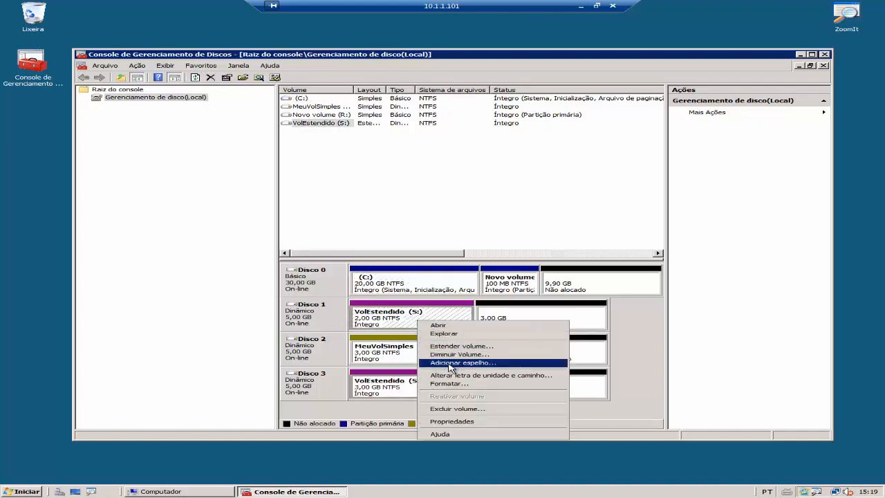
pyautogui.click(451, 409)
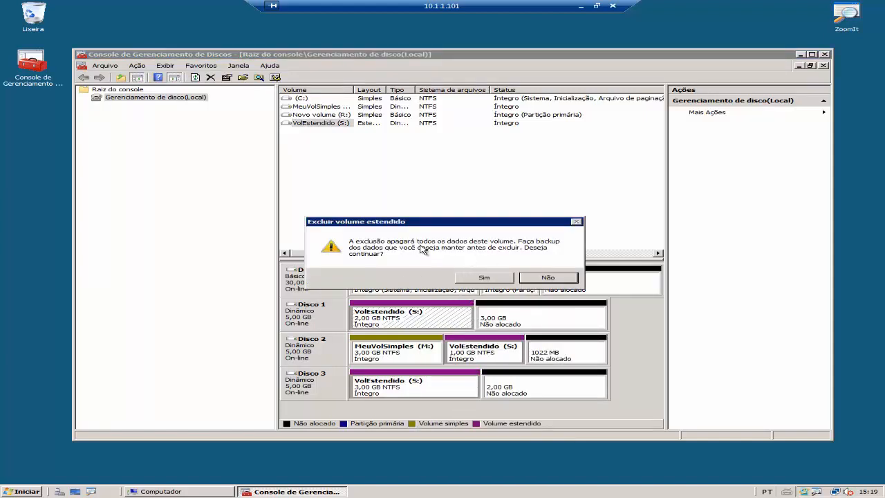
pyautogui.click(491, 278)
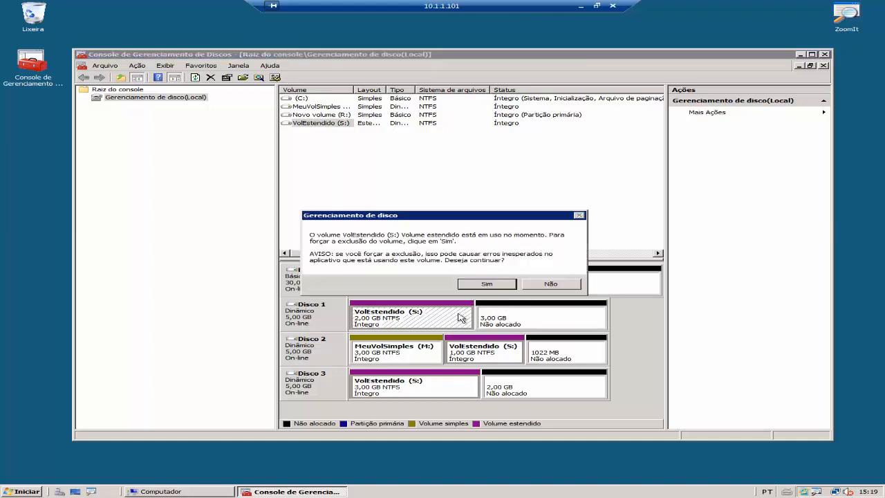
pyautogui.click(486, 285)
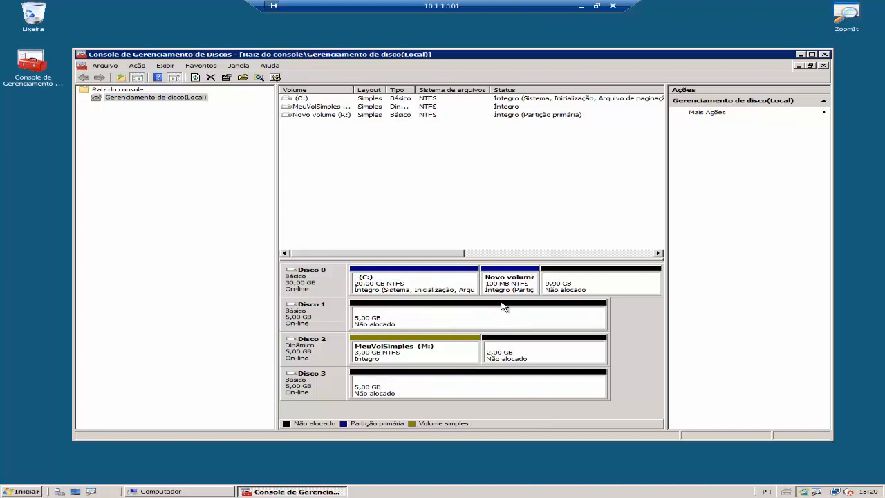
pyautogui.rightClick(421, 347)
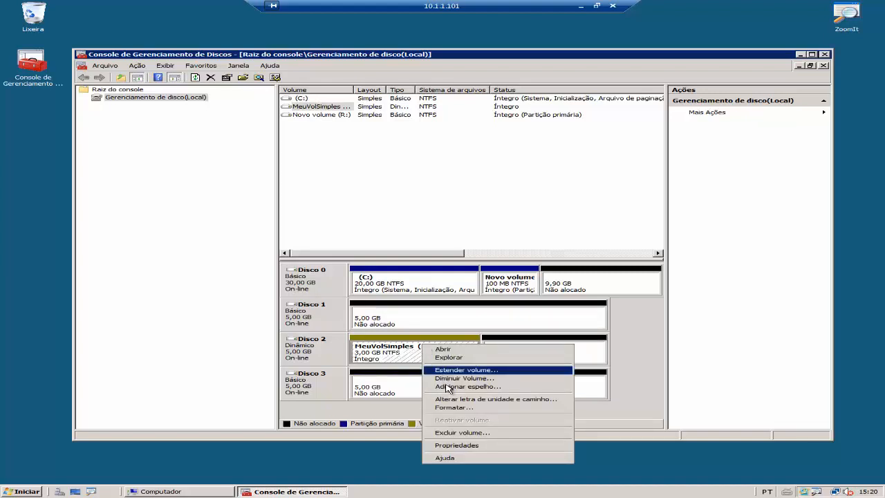
pyautogui.click(398, 354)
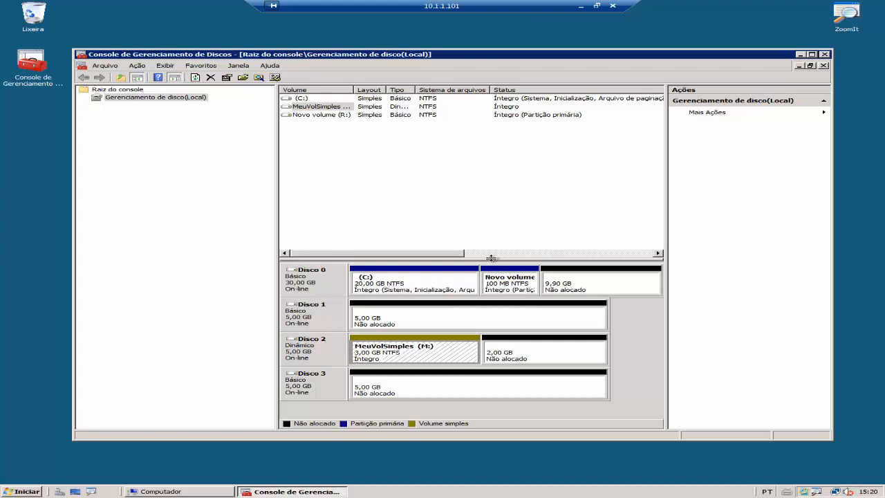
# Step: Start a new striped volume on Disco 1's unallocated space and add Disco 2 and Disco 3 to it
pyautogui.moveTo(491, 257); pyautogui.dragTo(491, 195)
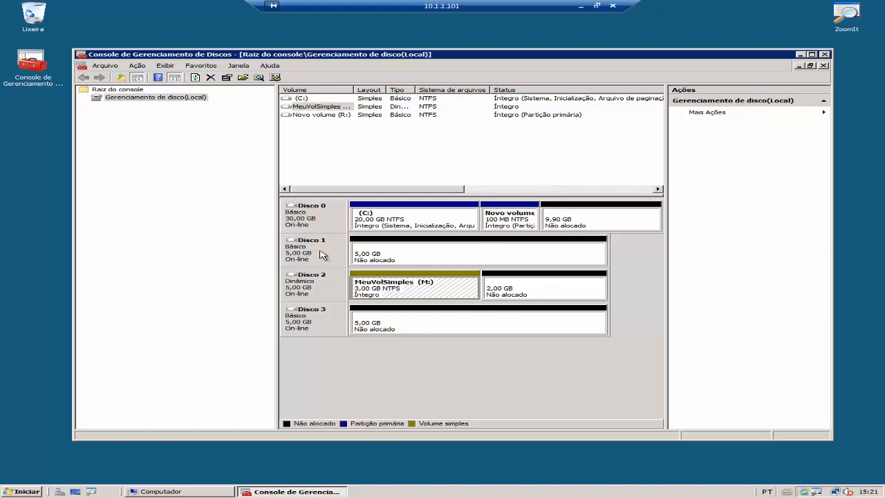
pyautogui.rightClick(450, 254)
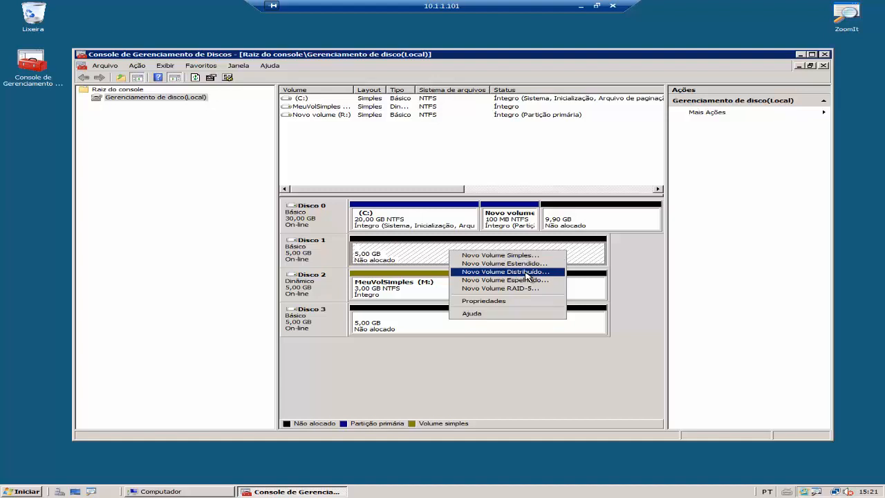
pyautogui.click(528, 273)
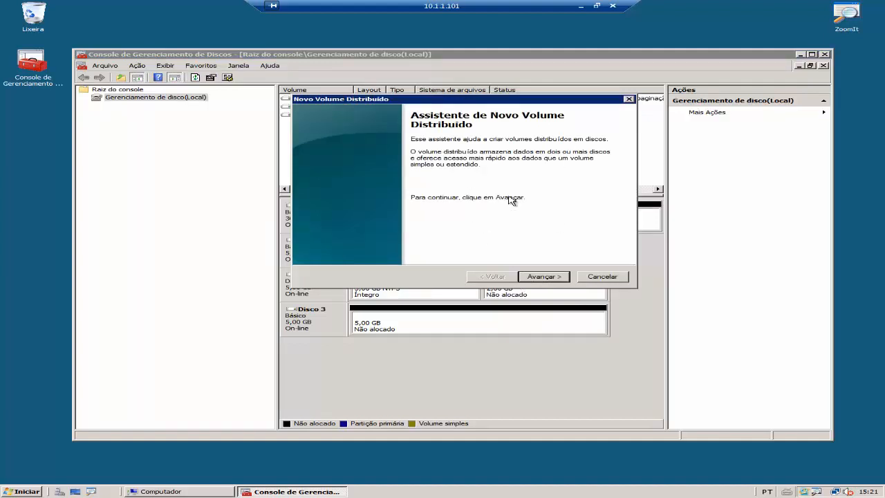
pyautogui.click(543, 276)
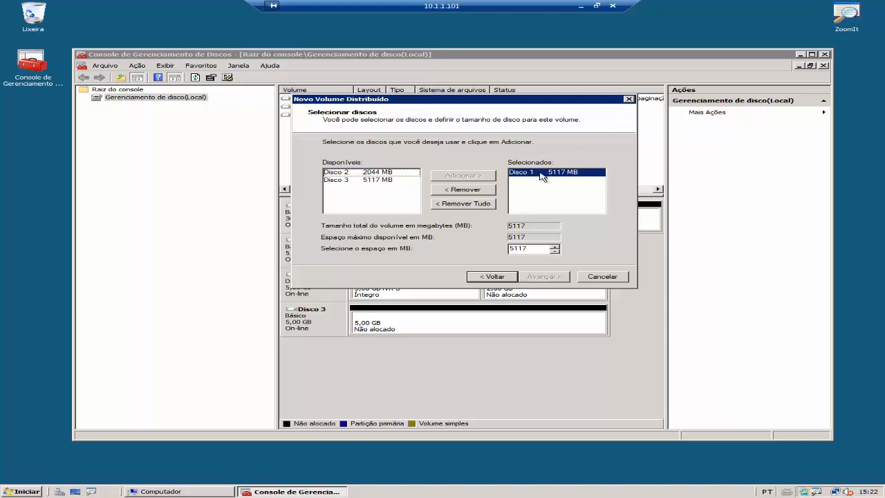
pyautogui.click(377, 174)
pyautogui.click(460, 176)
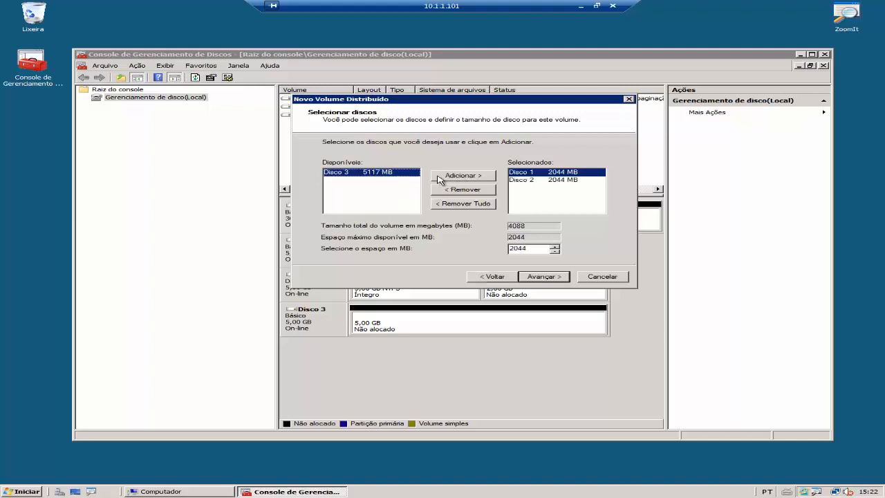
pyautogui.click(460, 177)
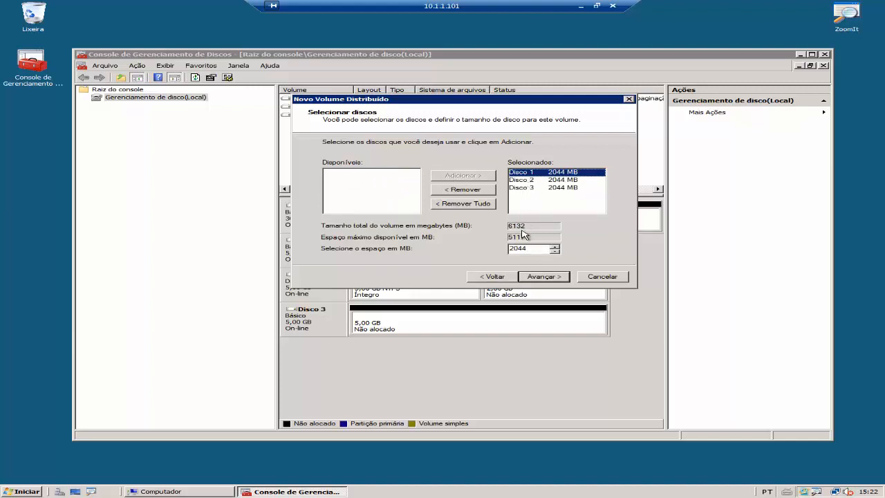
# Step: Set the striped volume's space to 1024 MB on each selected disk and accept the disk selection
pyautogui.click(554, 180)
pyautogui.click(557, 188)
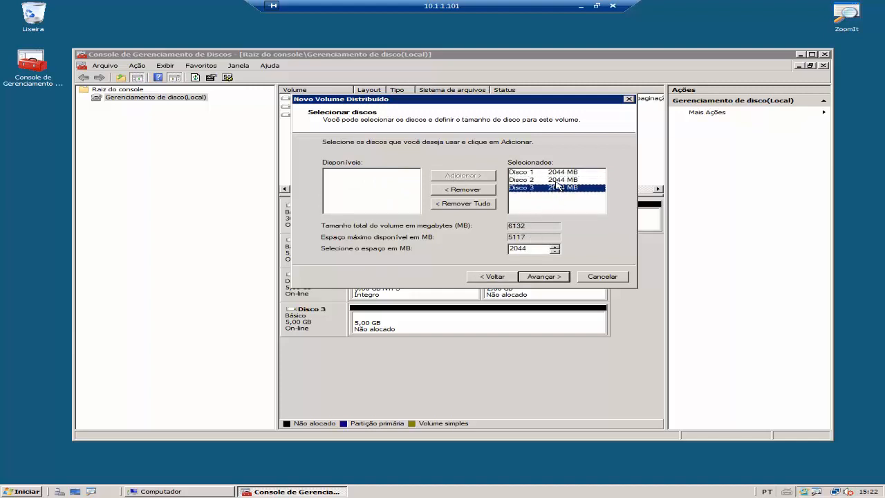
pyautogui.click(559, 180)
pyautogui.click(562, 173)
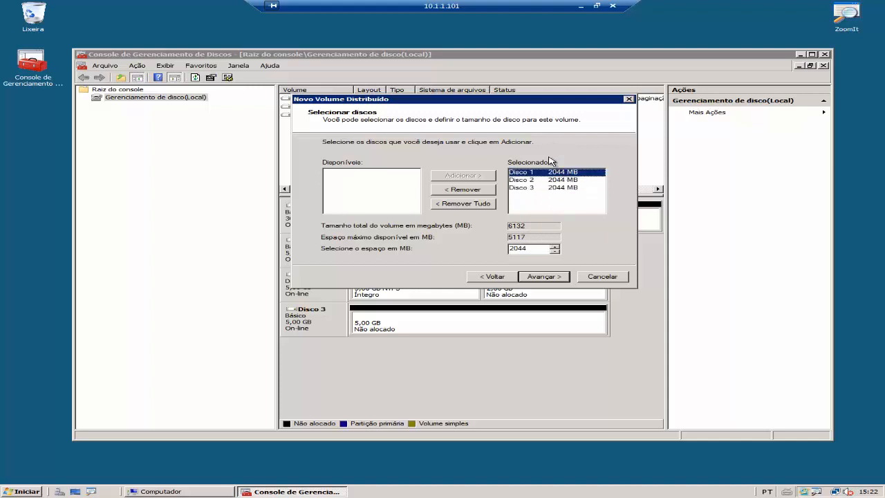
pyautogui.moveTo(522, 101); pyautogui.dragTo(533, 31)
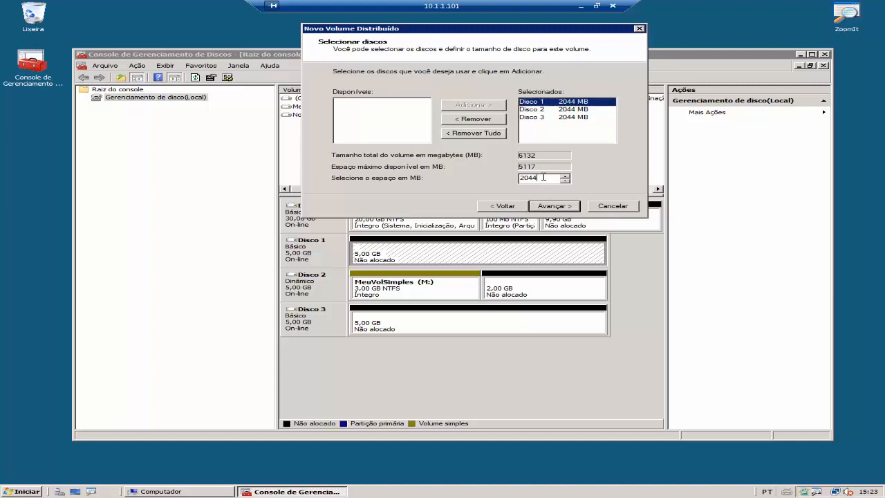
pyautogui.moveTo(544, 177); pyautogui.dragTo(490, 178)
pyautogui.write('1024')
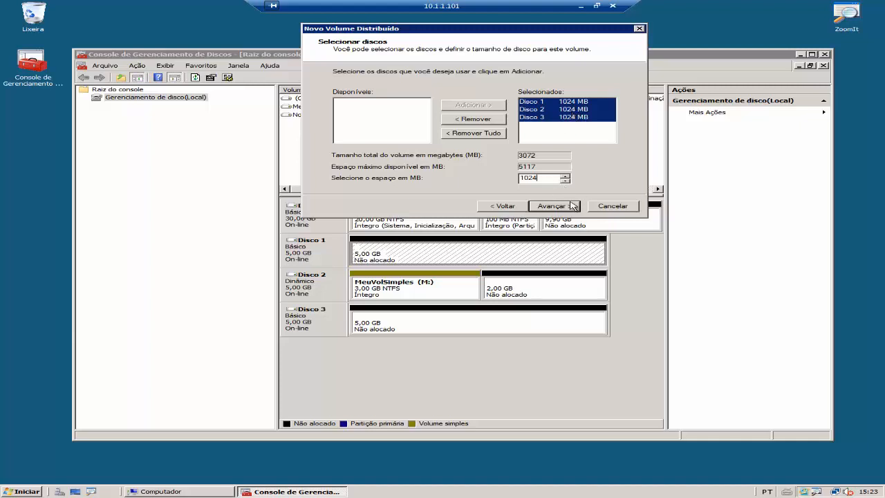
pyautogui.press('Tab')
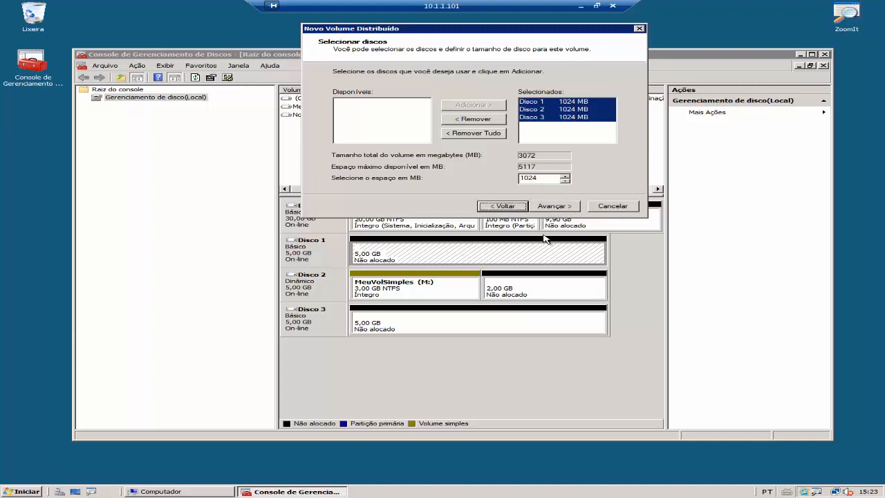
pyautogui.click(555, 206)
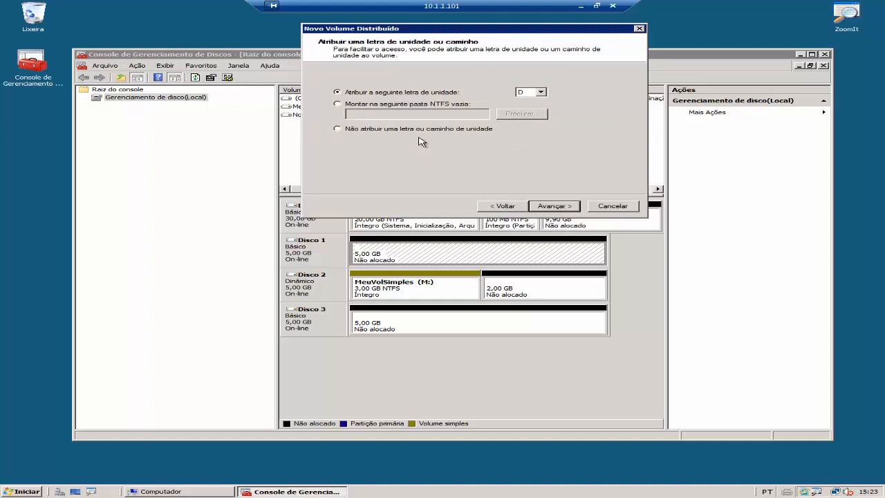
# Step: Assign drive letter X to the new striped volume
pyautogui.click(542, 92)
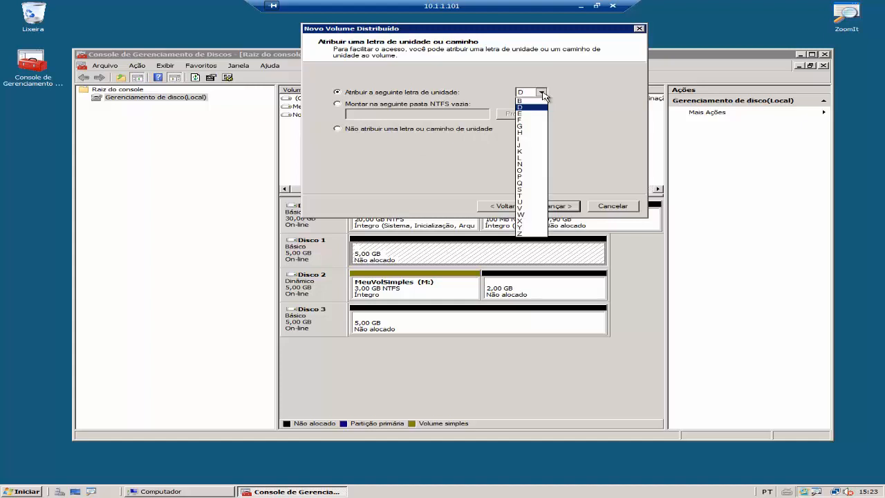
pyautogui.click(542, 222)
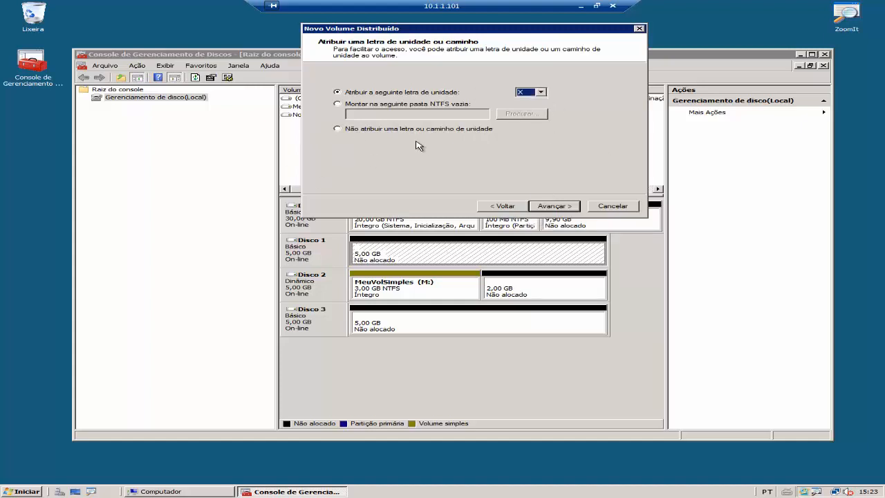
pyautogui.press('Tab')
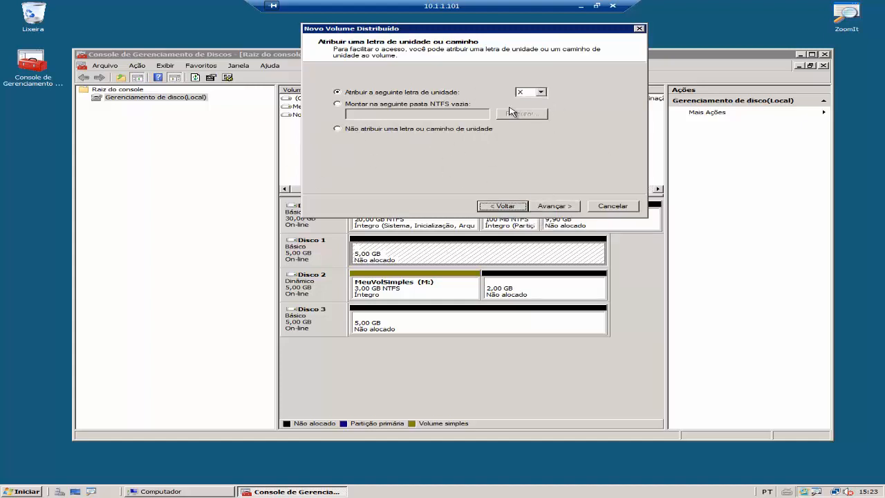
pyautogui.click(552, 206)
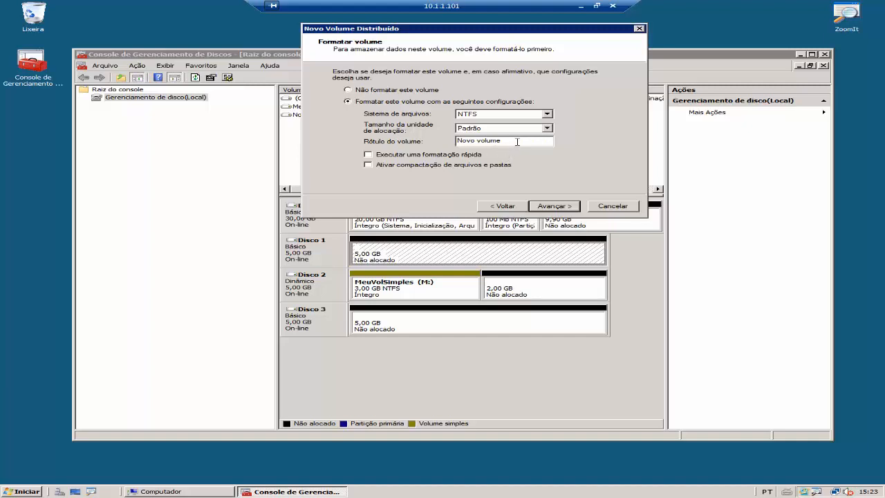
# Step: Label the striped volume VolRaid0, keeping NTFS and the default allocation unit size
pyautogui.moveTo(515, 142); pyautogui.dragTo(352, 144)
pyautogui.write('VolRaid0')
pyautogui.click(562, 206)
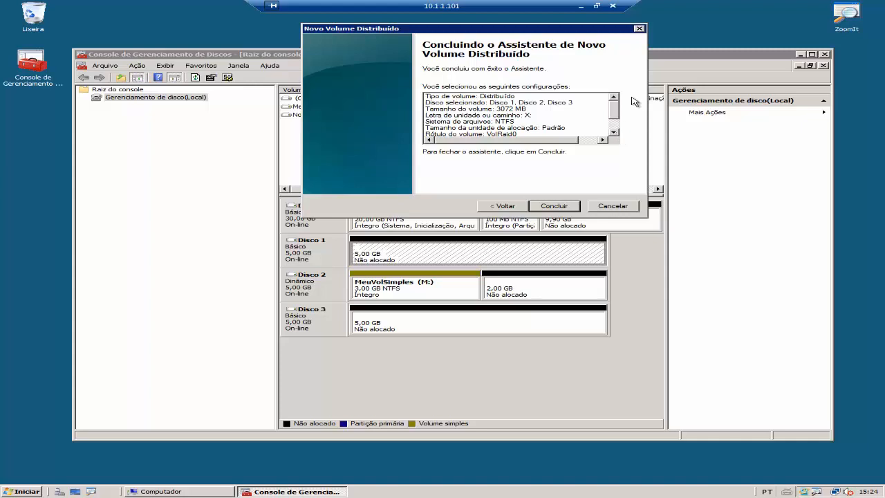
# Step: Finish creating the striped volume and agree to convert the basic disks to dynamic
pyautogui.click(554, 207)
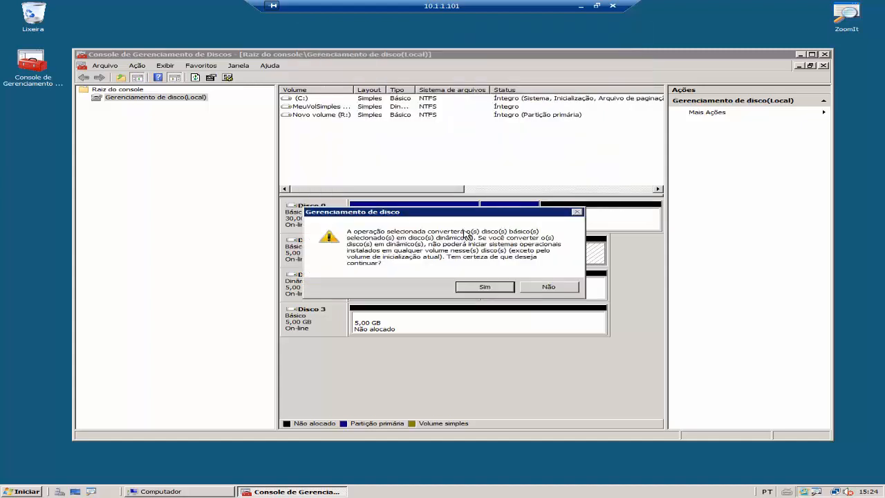
pyautogui.moveTo(491, 214); pyautogui.dragTo(503, 129)
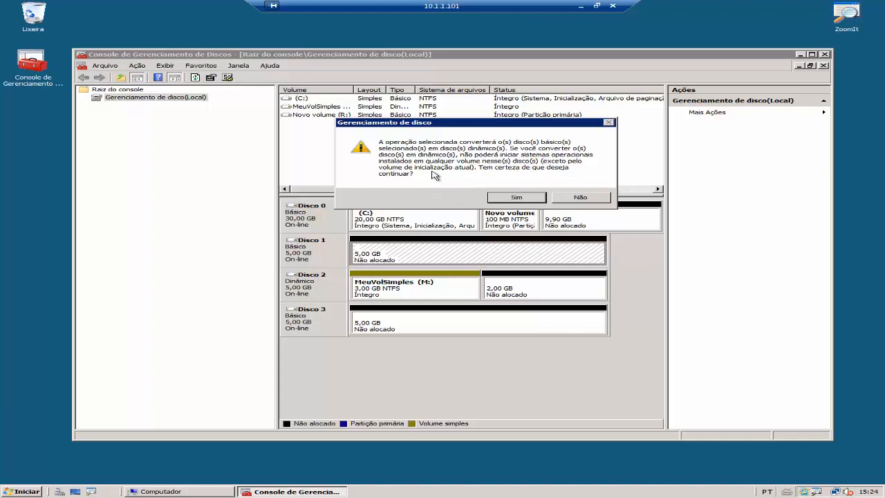
pyautogui.click(515, 199)
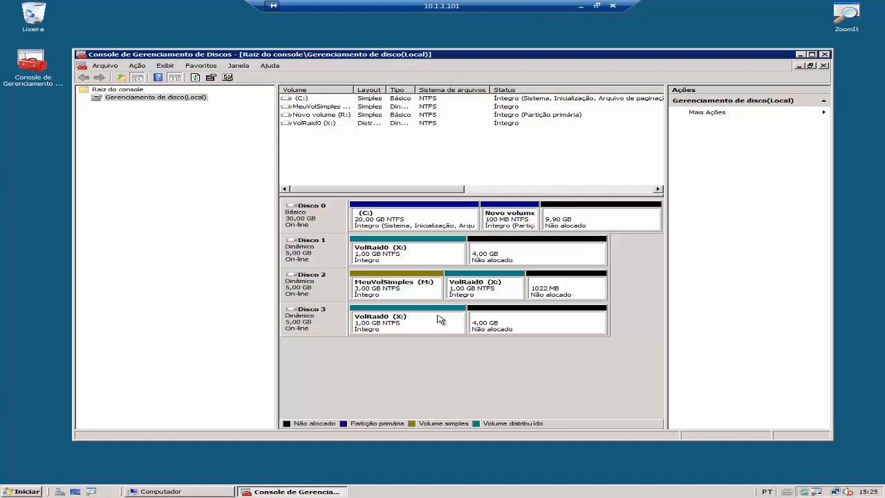
# Step: Check the total size of drive VolRaid0 (X:) in the Computador window, then minimize that window
pyautogui.click(190, 492)
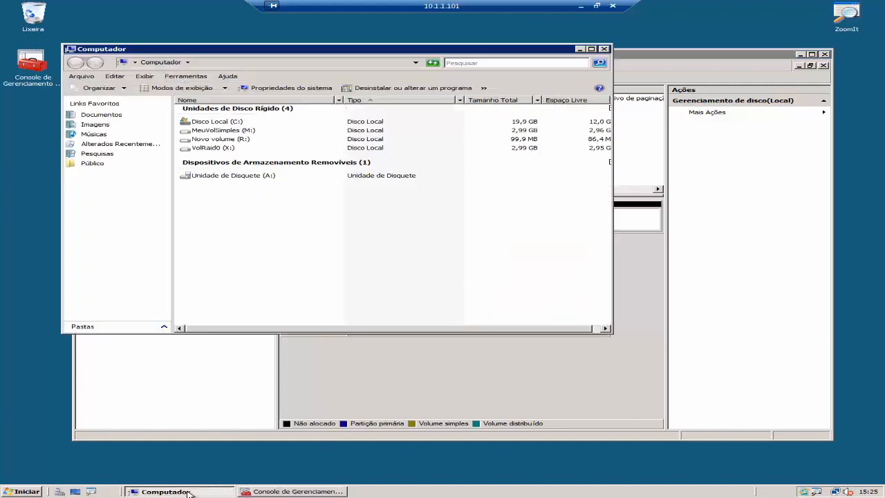
pyautogui.click(219, 149)
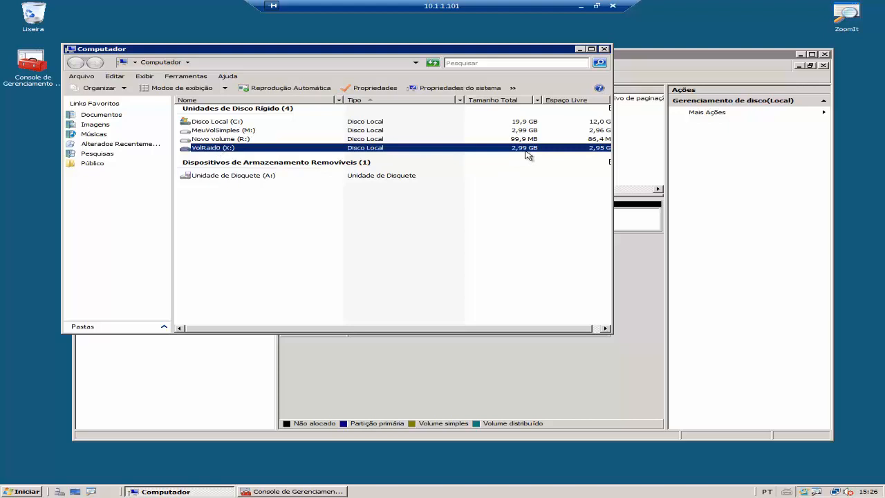
pyautogui.click(580, 49)
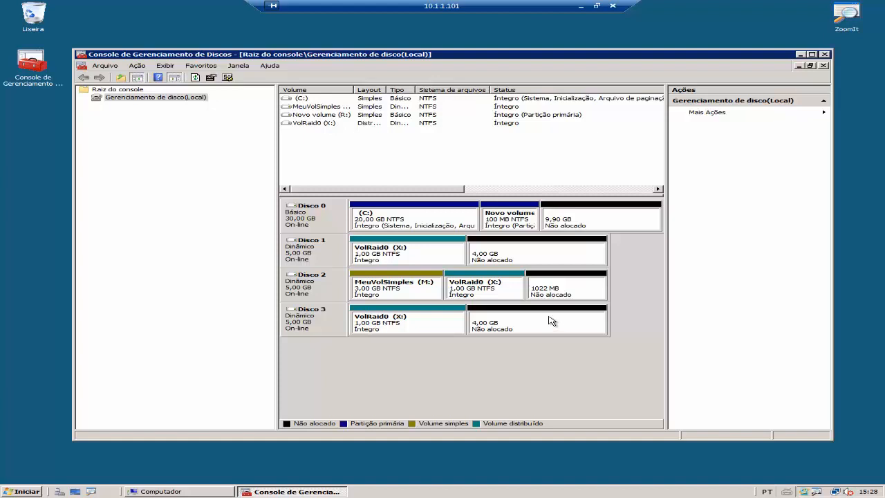
# Step: Start a new RAID-5 volume from the unallocated space on Disco 1 and proceed to the disk selection
pyautogui.rightClick(514, 256)
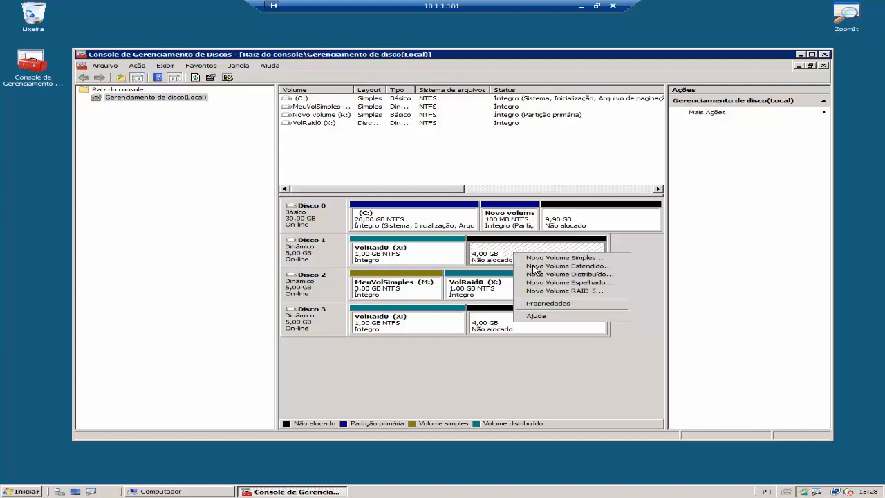
pyautogui.click(569, 291)
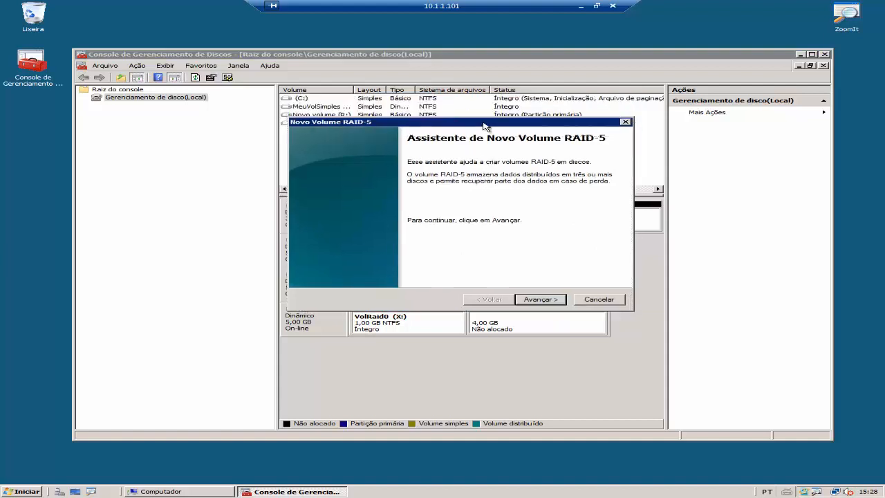
pyautogui.moveTo(492, 132); pyautogui.dragTo(513, 35)
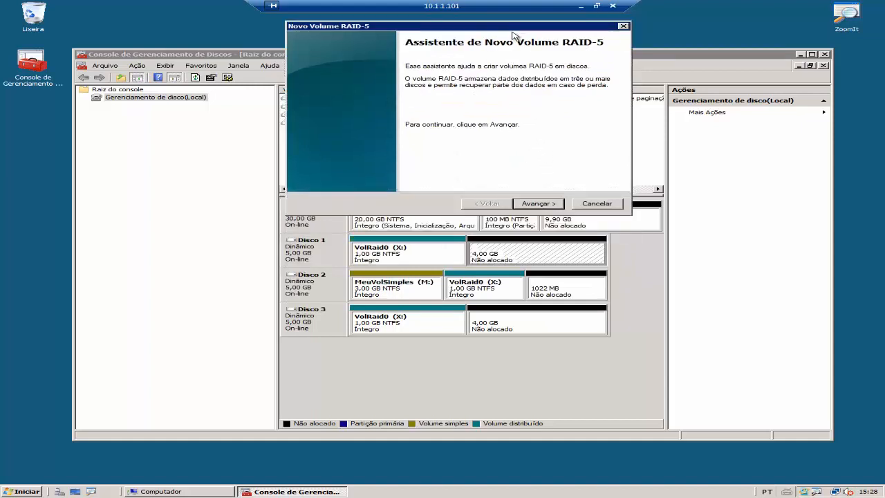
pyautogui.click(544, 206)
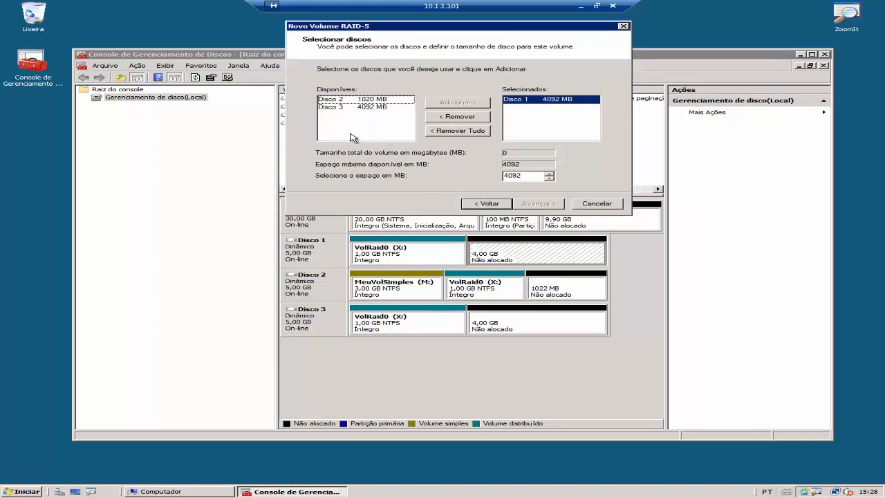
# Step: Add Disco 2 and Disco 3 to the RAID-5 volume, using 1020 MB on each disk
pyautogui.click(363, 100)
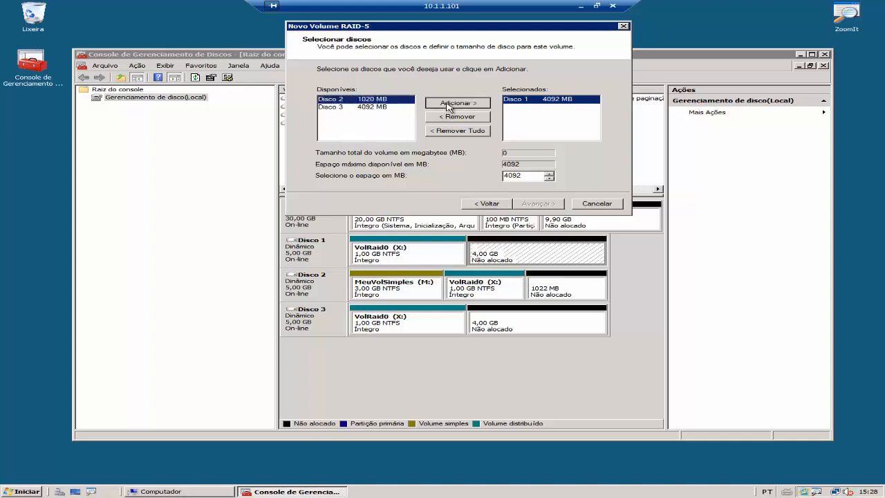
pyautogui.click(446, 102)
pyautogui.click(446, 102)
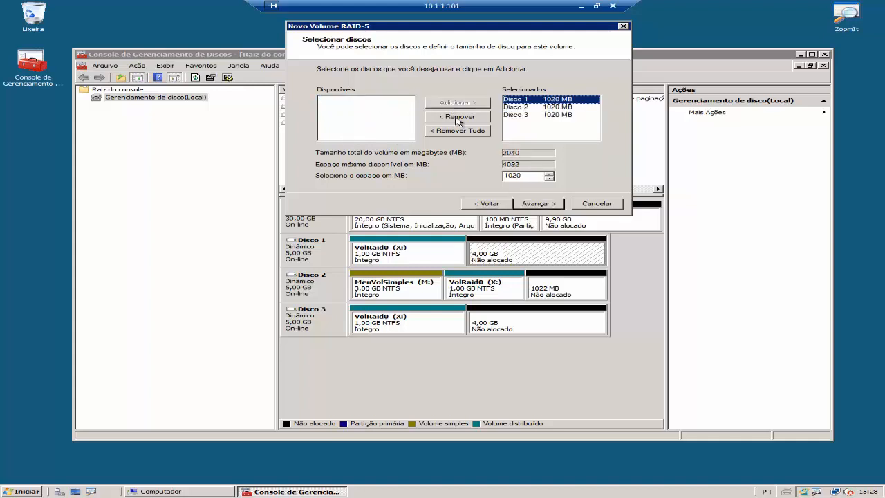
pyautogui.click(526, 176)
pyautogui.click(538, 206)
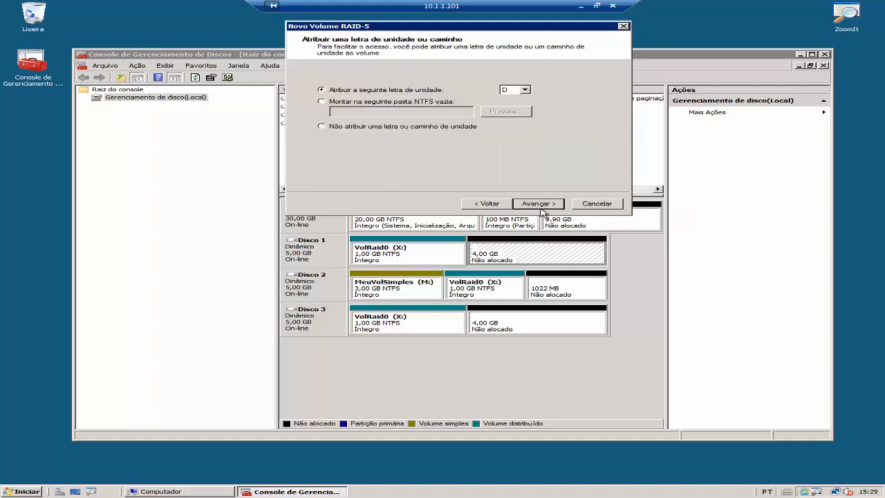
# Step: Assign drive letter Y to the RAID-5 volume
pyautogui.click(525, 89)
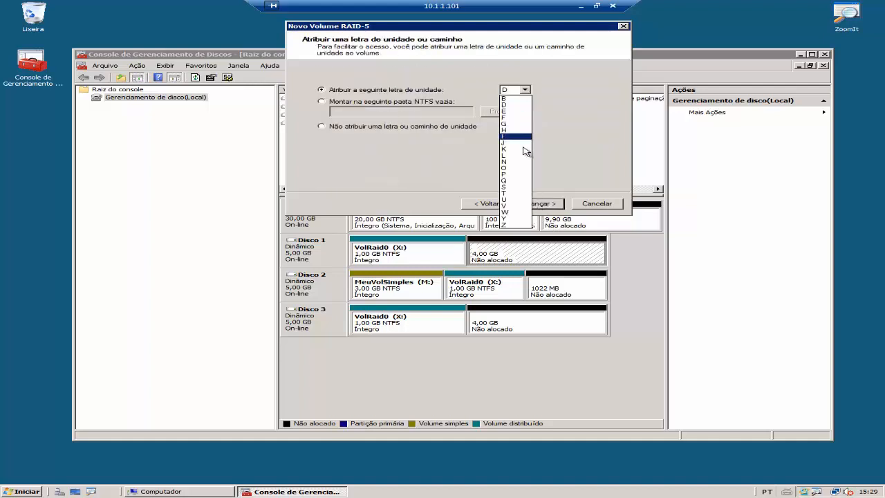
pyautogui.click(515, 219)
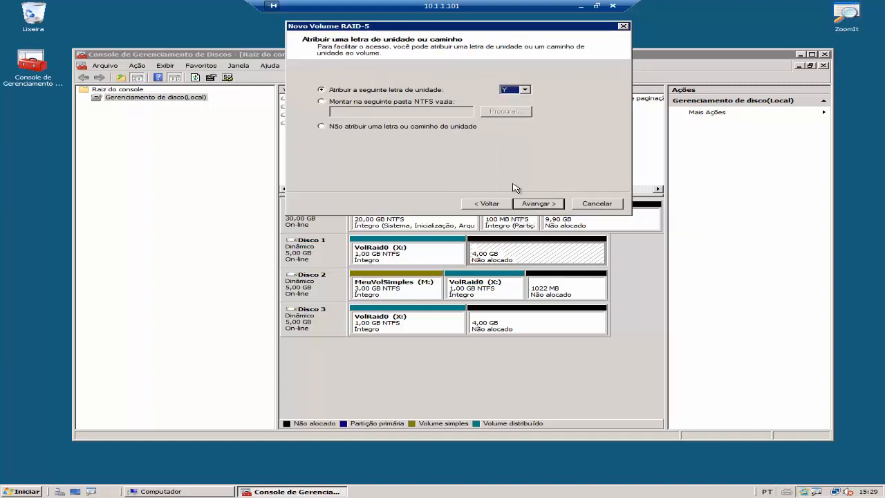
pyautogui.click(537, 206)
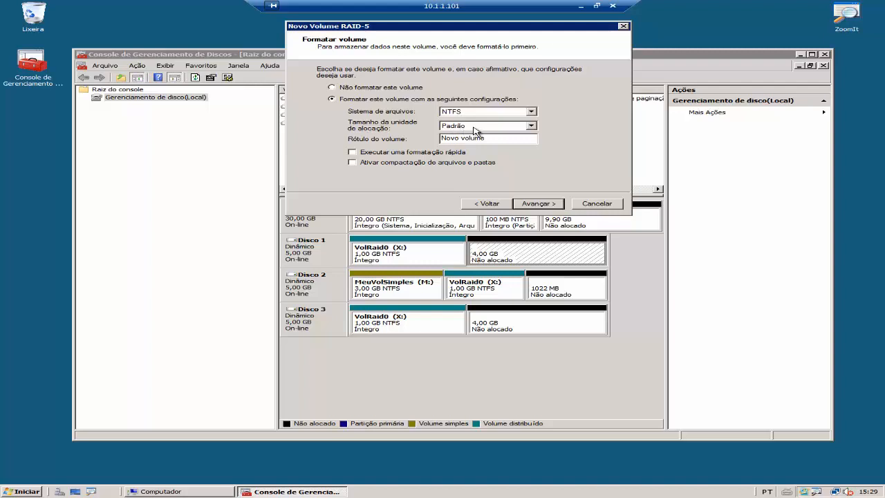
# Step: Label the RAID-5 volume VolRaid5 and choose quick formatting, keeping NTFS and the default allocation unit size
pyautogui.doubleClick(492, 141)
pyautogui.hotkey('shift', 'Home')
pyautogui.write('VolRaid5')
pyautogui.click(538, 204)
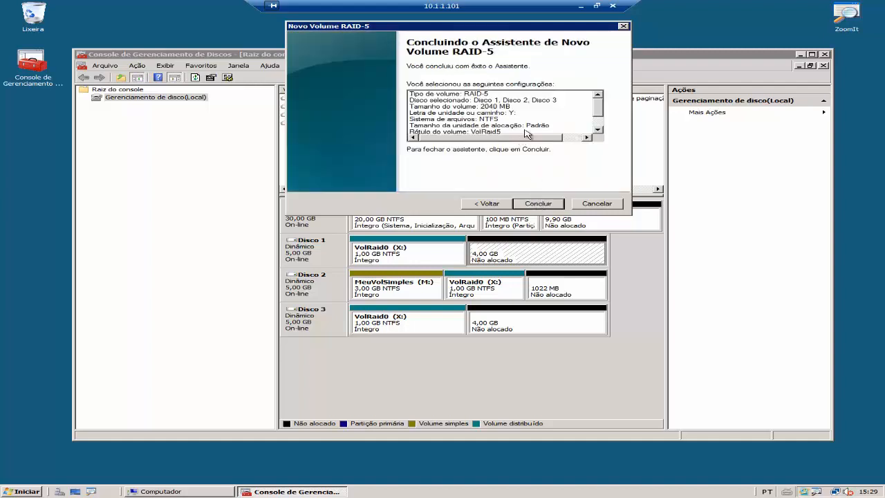
# Step: Review the summary of the RAID-5 volume settings and finish creating the volume
pyautogui.click(599, 131)
pyautogui.click(599, 130)
pyautogui.click(599, 131)
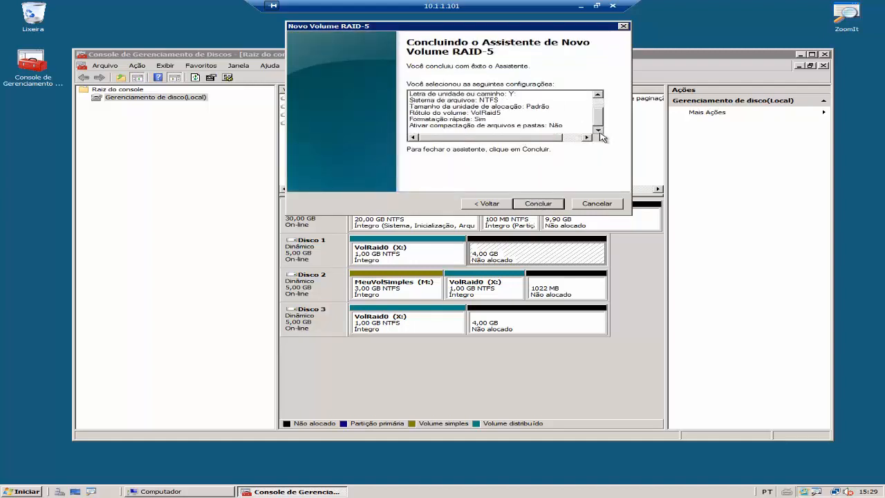
pyautogui.moveTo(601, 124); pyautogui.dragTo(602, 108)
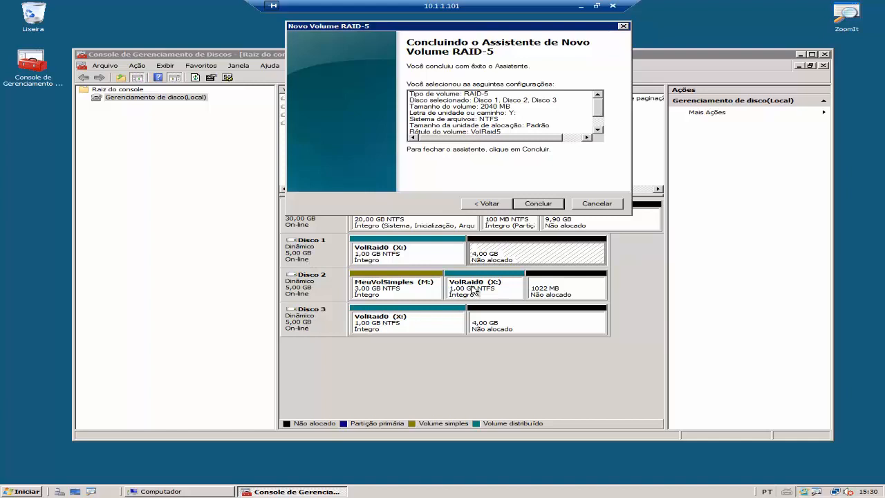
pyautogui.click(539, 204)
pyautogui.click(539, 205)
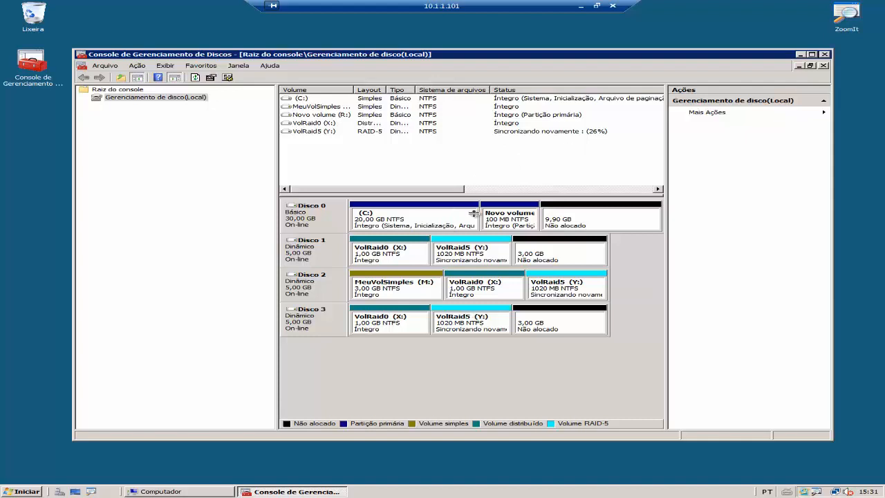
# Step: Check the total size of drive VolRaid5 (Y:) in the Computador window, then minimize that window
pyautogui.click(206, 493)
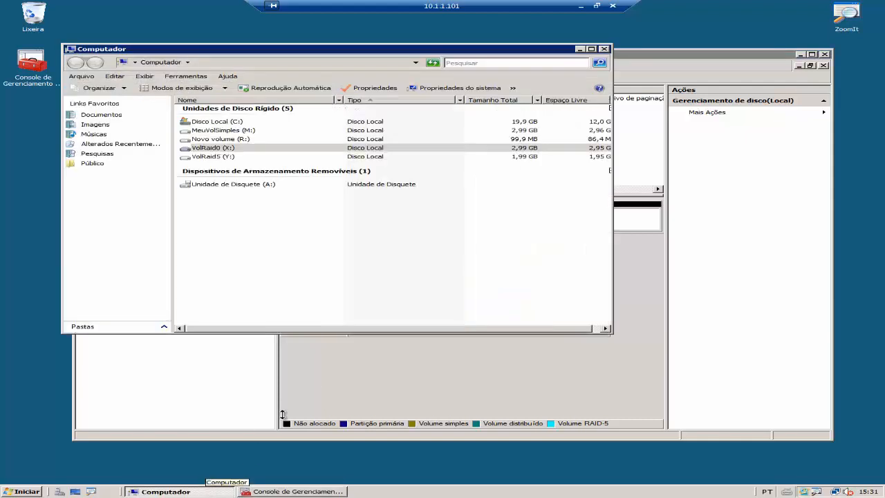
pyautogui.moveTo(222, 160)
pyautogui.click(580, 49)
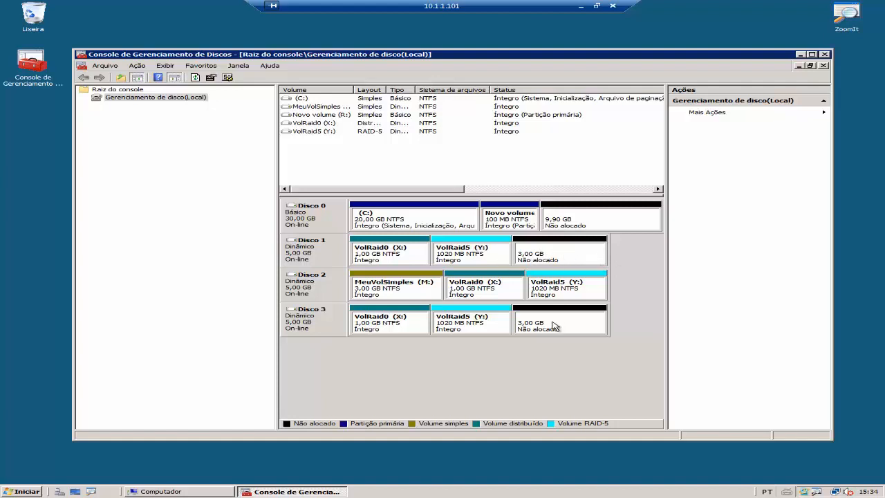
# Step: Start a new mirrored volume from the unallocated space on Disco 1 and proceed to the disk selection
pyautogui.rightClick(538, 253)
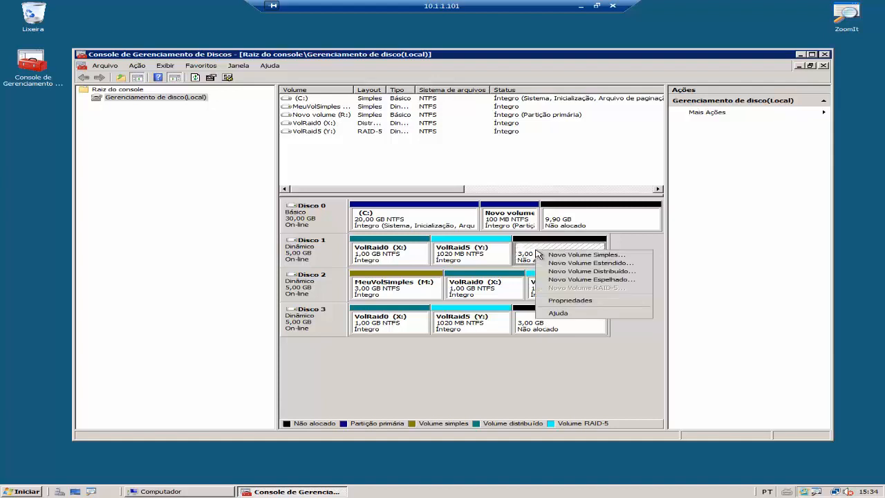
pyautogui.click(643, 284)
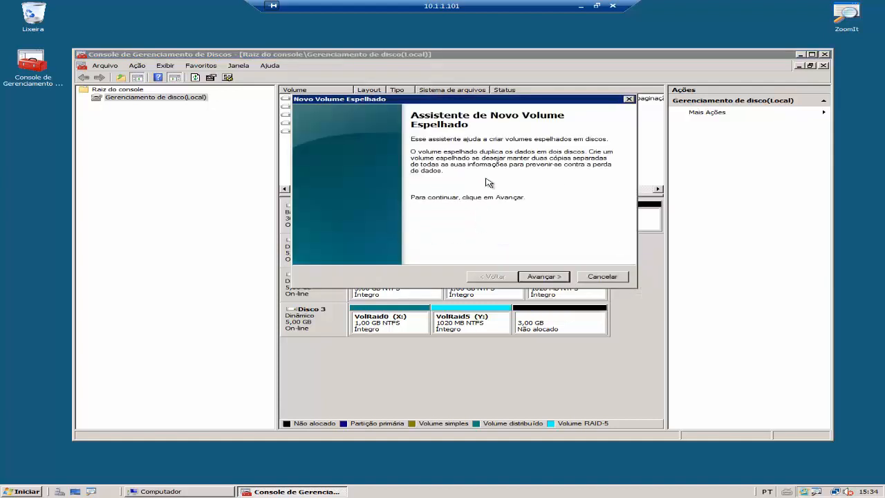
pyautogui.moveTo(513, 104); pyautogui.dragTo(508, 41)
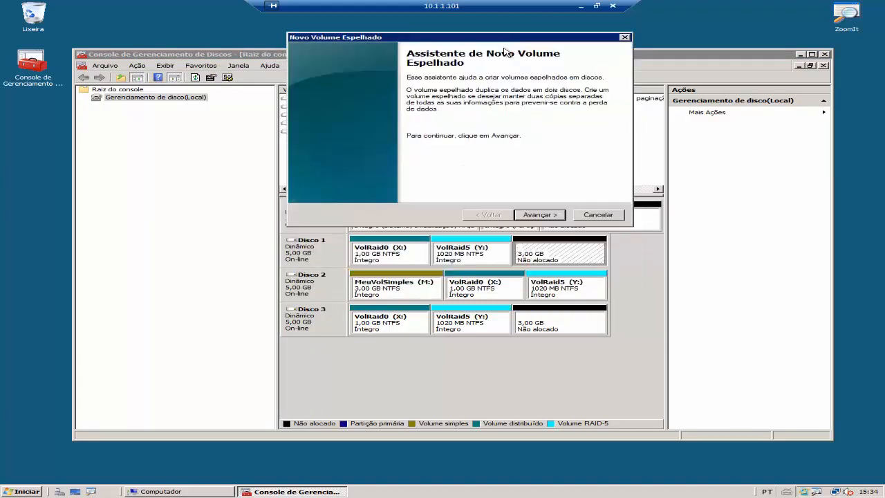
pyautogui.click(540, 217)
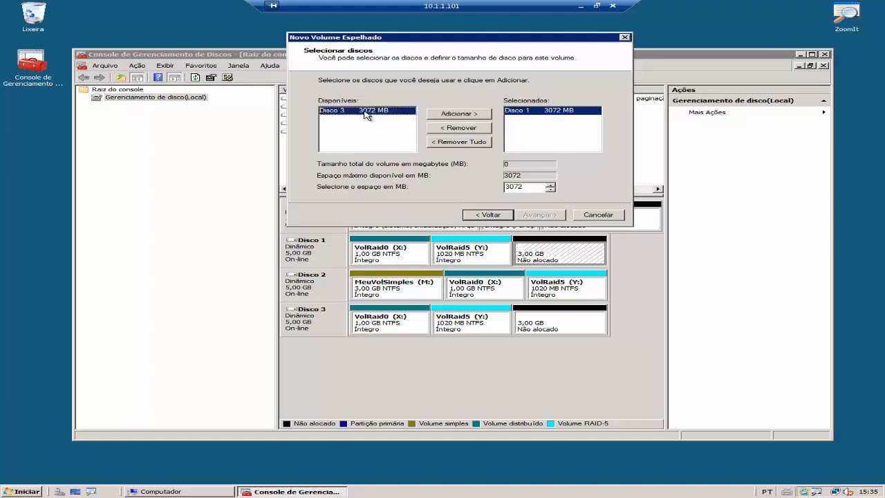
# Step: Add Disco 3 to the mirrored volume and set the space per disk to 1024 MB
pyautogui.click(455, 115)
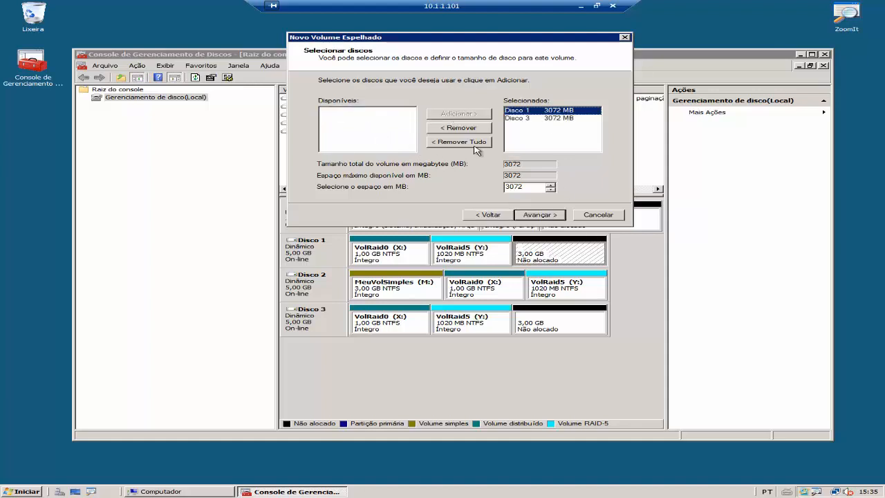
pyautogui.moveTo(478, 183); pyautogui.dragTo(469, 183)
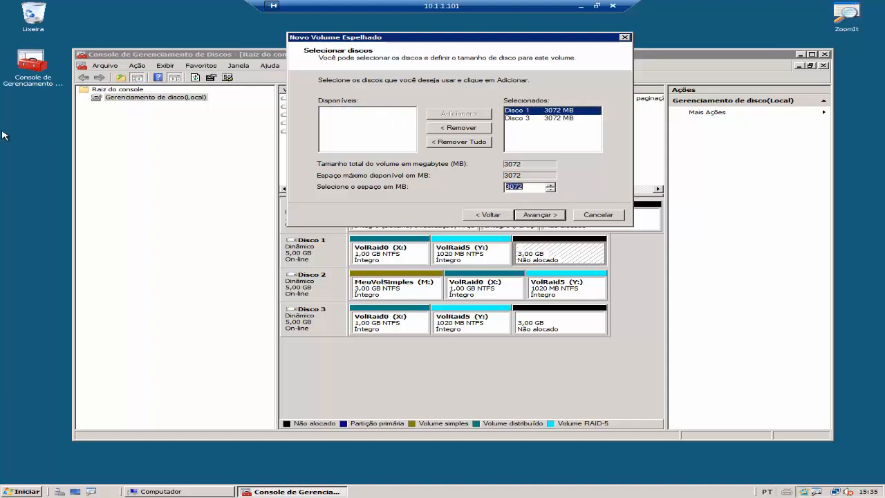
pyautogui.write('1024')
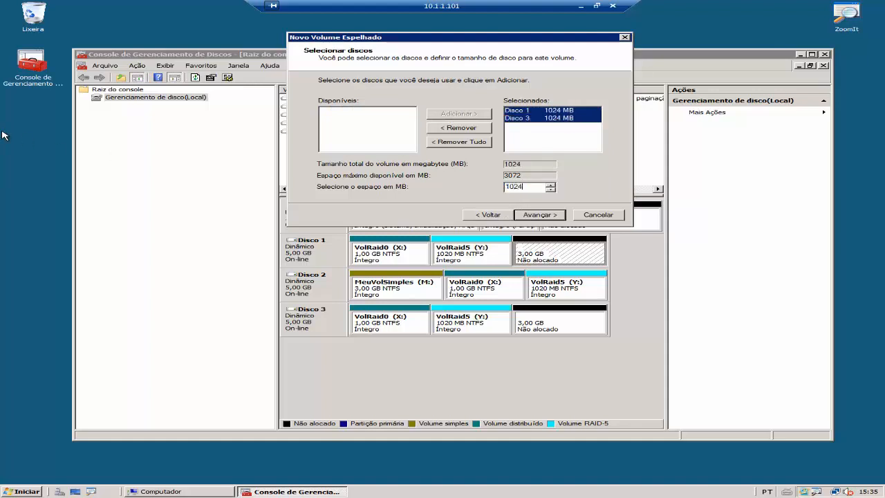
pyautogui.press('Tab')
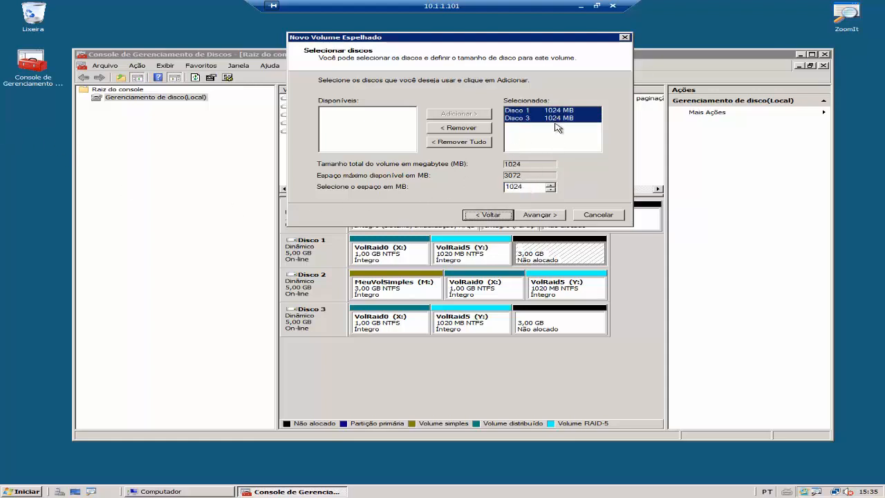
pyautogui.click(535, 216)
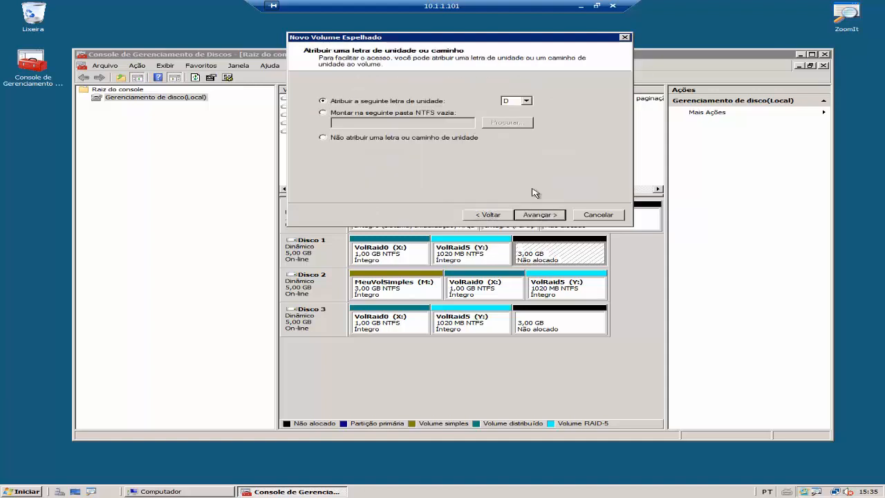
# Step: Assign drive letter E to the mirrored volume
pyautogui.click(526, 101)
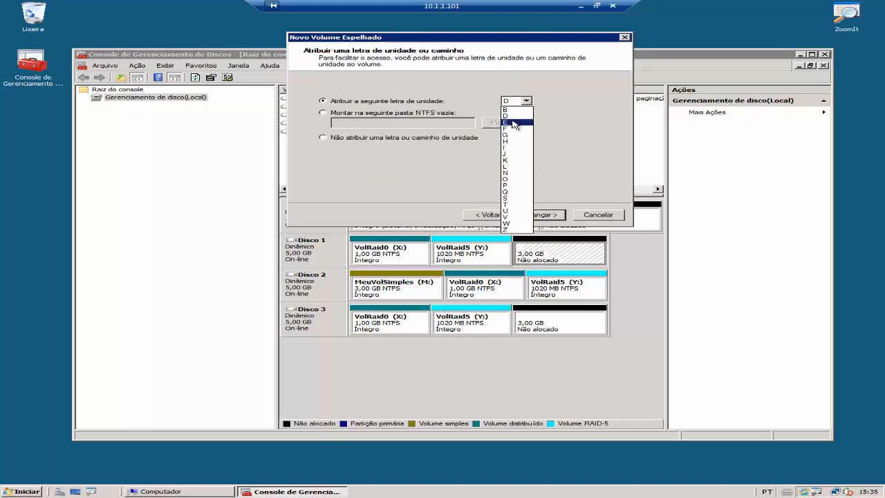
pyautogui.click(513, 123)
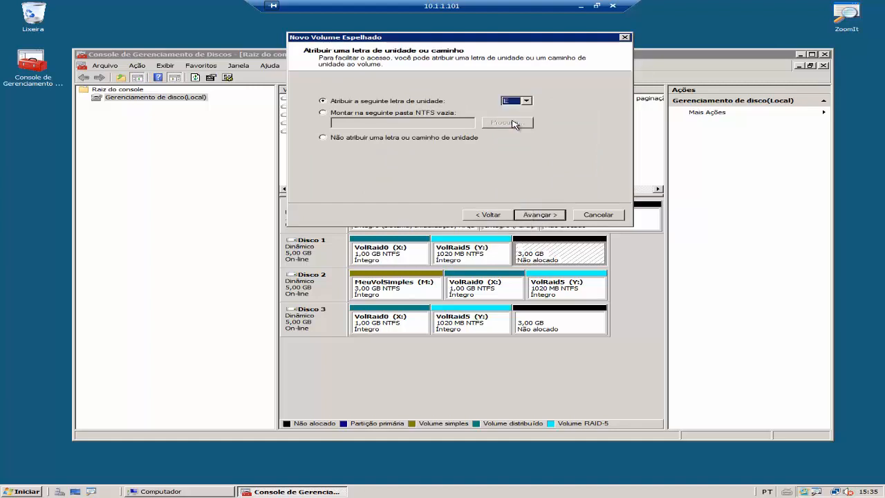
pyautogui.click(540, 216)
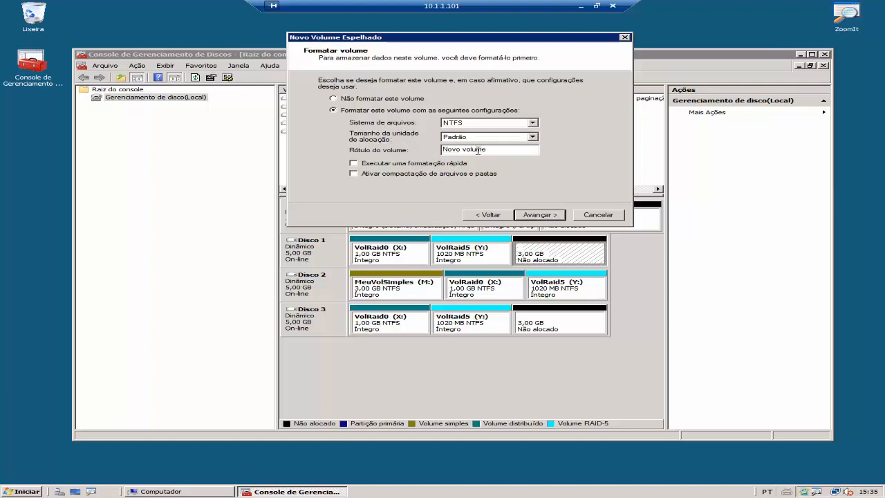
# Step: Label the mirrored volume VolRaid0 with quick formatting enabled, and finish creating it
pyautogui.moveTo(516, 152); pyautogui.dragTo(322, 150)
pyautogui.write('VolRaid0')
pyautogui.click(377, 167)
pyautogui.click(539, 218)
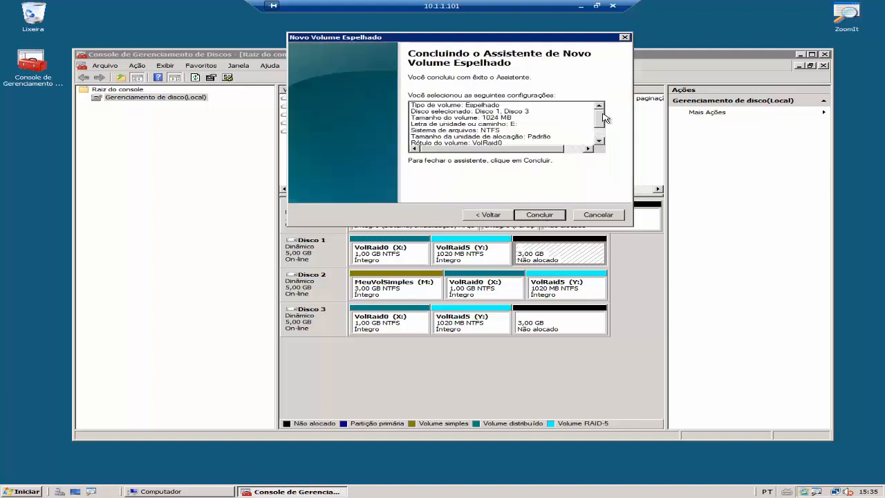
pyautogui.moveTo(601, 118)
pyautogui.mouseDown()
pyautogui.moveTo(607, 139)
pyautogui.moveTo(603, 116)
pyautogui.mouseUp()
pyautogui.click(541, 215)
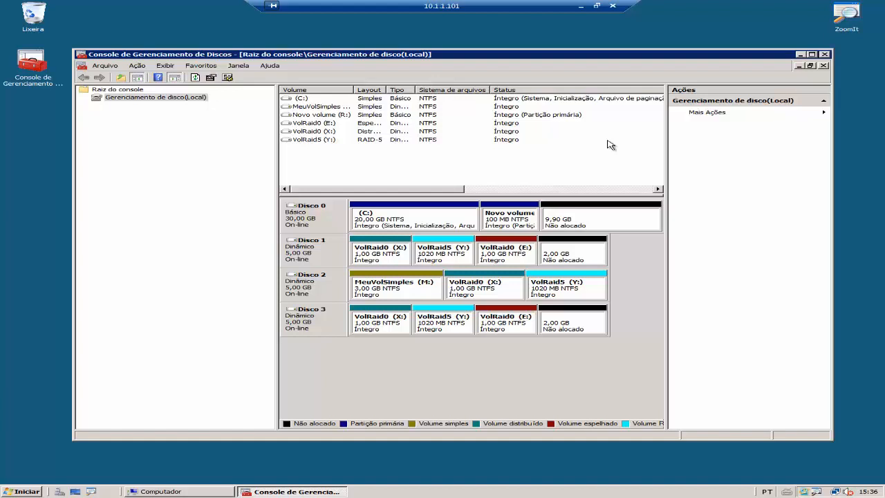
pyautogui.click(530, 310)
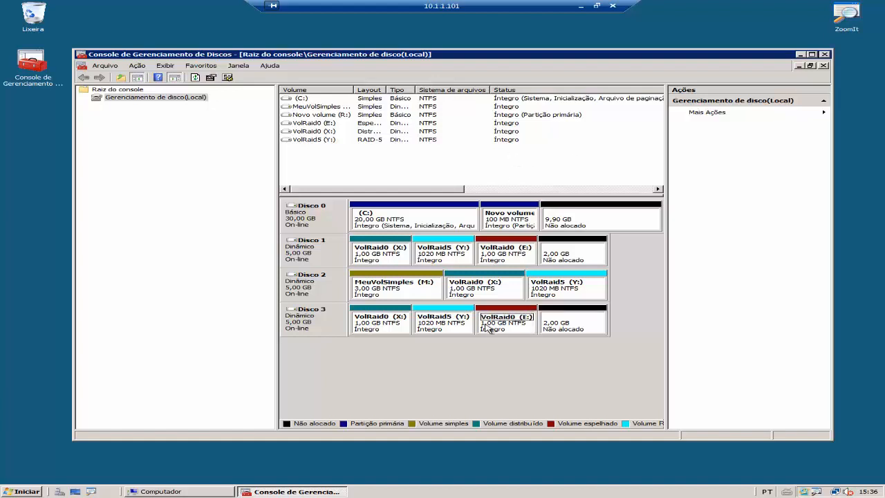
pyautogui.click(514, 253)
pyautogui.click(516, 328)
pyautogui.click(519, 256)
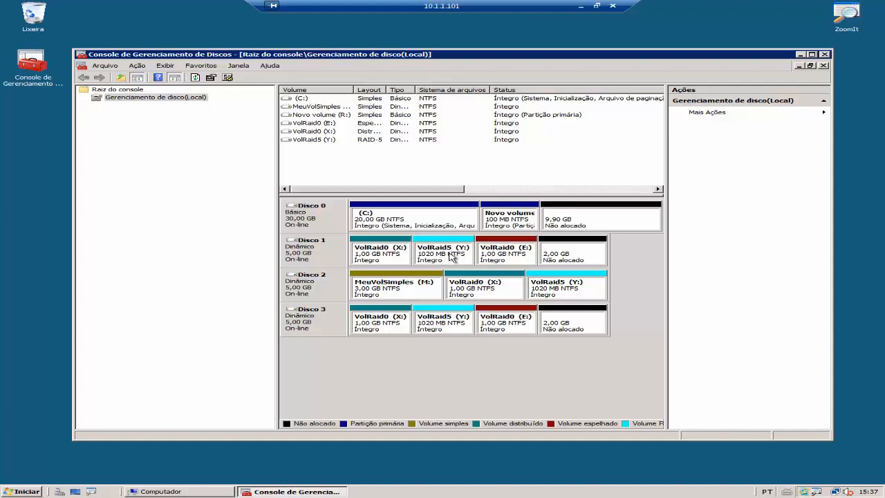
pyautogui.click(374, 253)
# Step: Try to add a mirror of MeuVolSimples (M:) on Disco 0, declining the conversion to a dynamic disk
pyautogui.rightClick(409, 289)
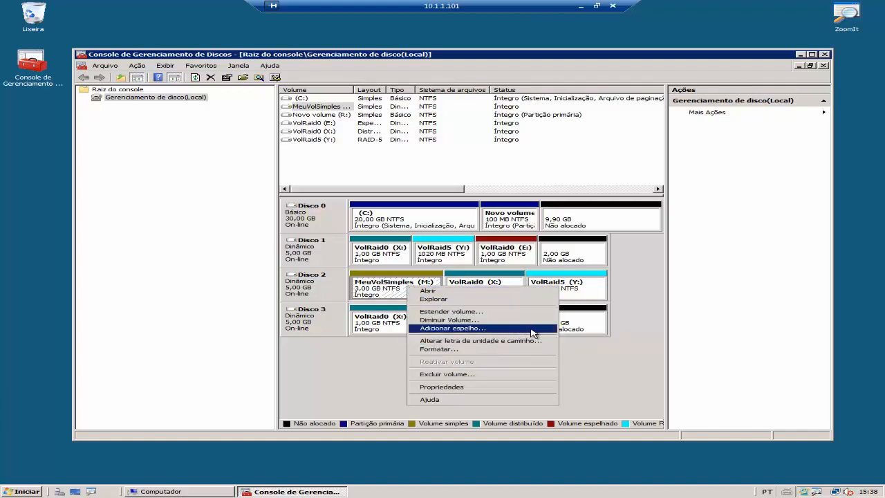
pyautogui.click(535, 332)
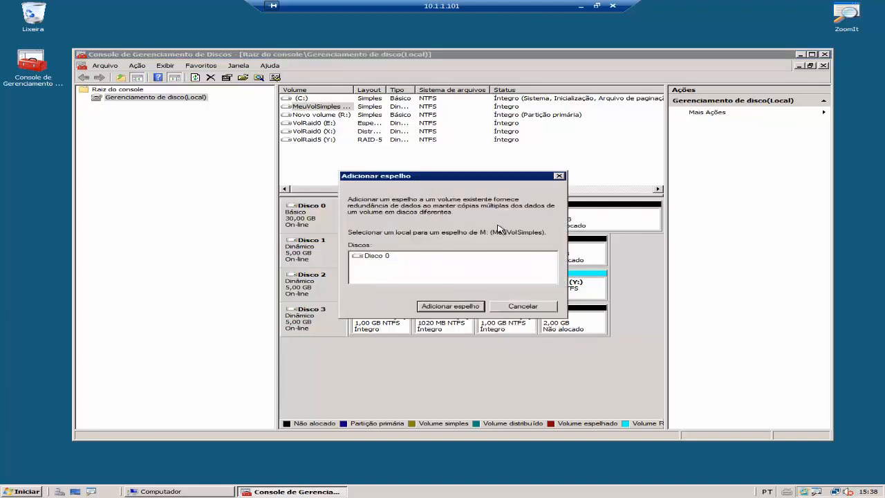
pyautogui.moveTo(473, 181); pyautogui.dragTo(465, 161)
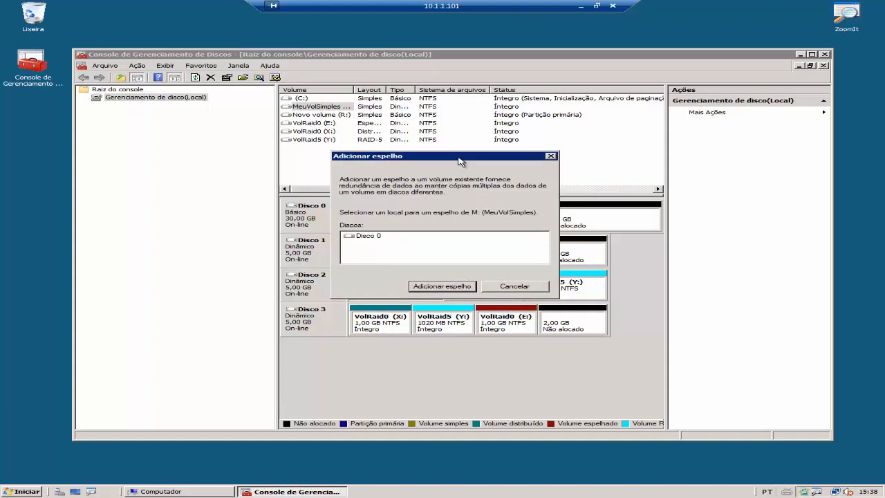
pyautogui.moveTo(462, 161); pyautogui.dragTo(488, 56)
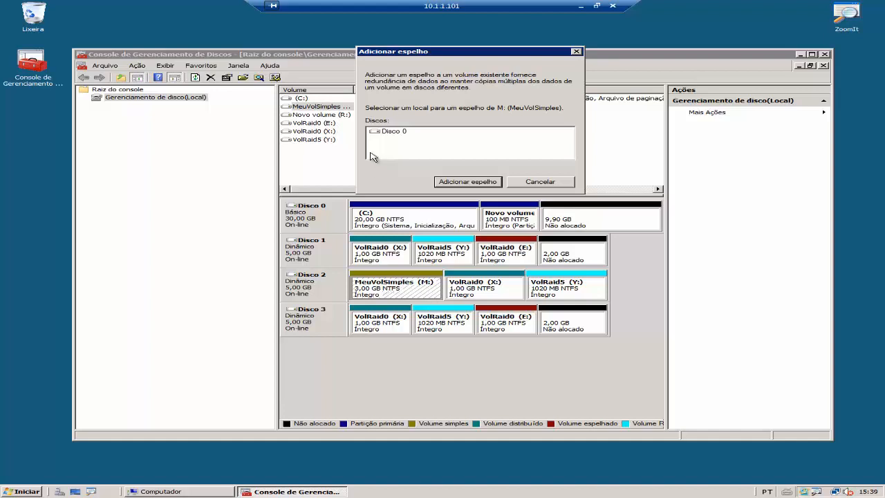
pyautogui.click(392, 132)
pyautogui.click(465, 182)
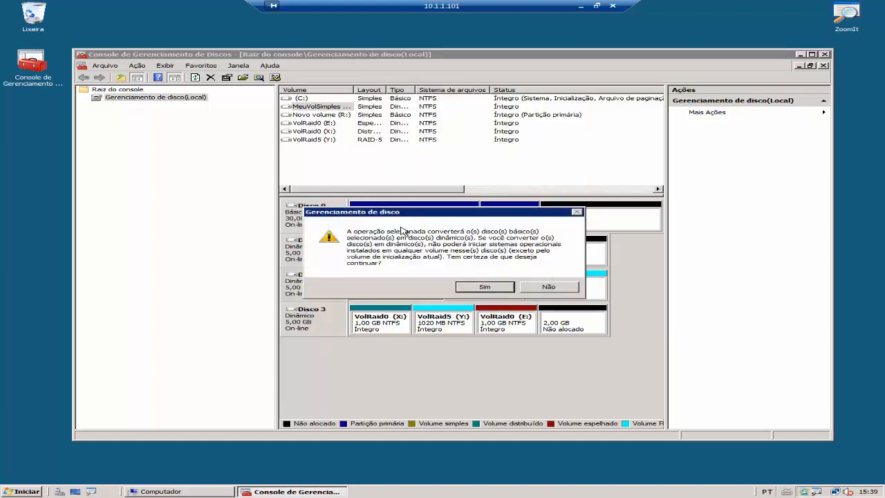
pyautogui.moveTo(434, 214); pyautogui.dragTo(496, 228)
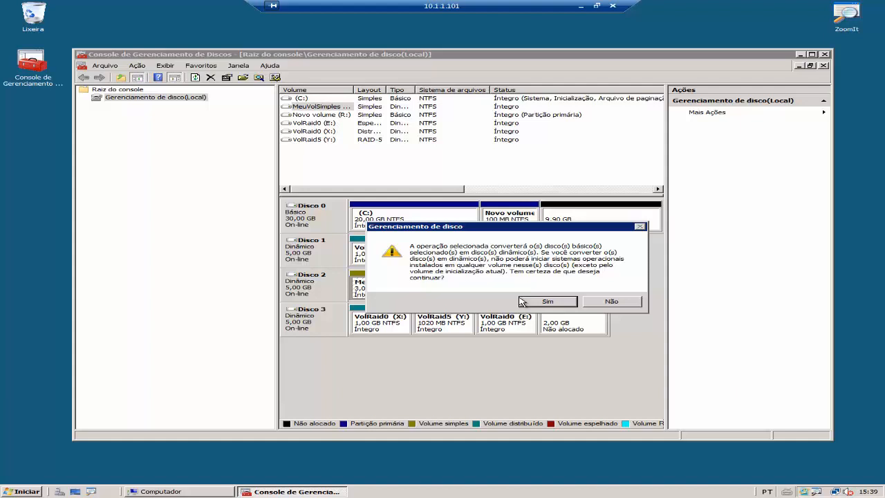
pyautogui.click(621, 304)
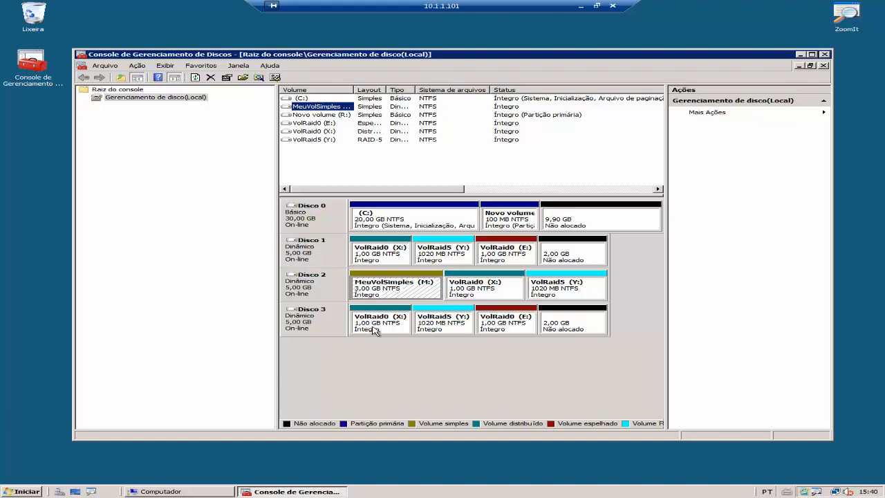
# Step: Try to shrink the MeuVolSimples (M:) volume by 2048 MB
pyautogui.rightClick(393, 286)
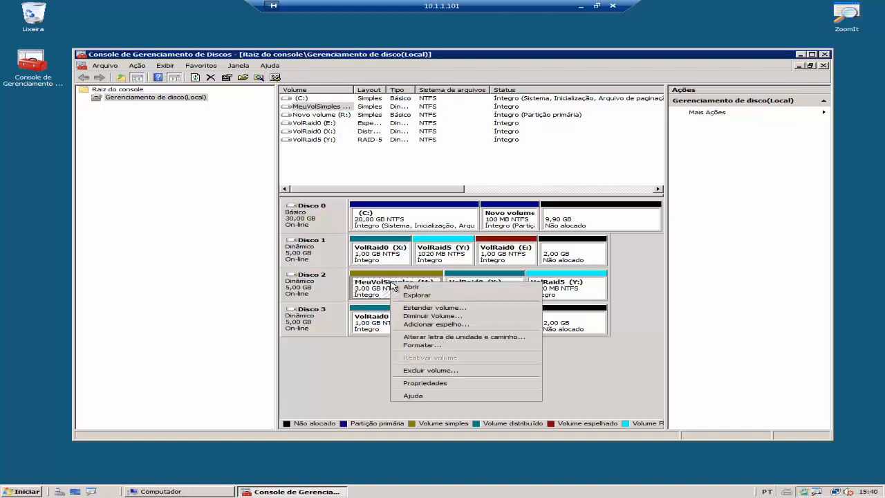
pyautogui.click(428, 317)
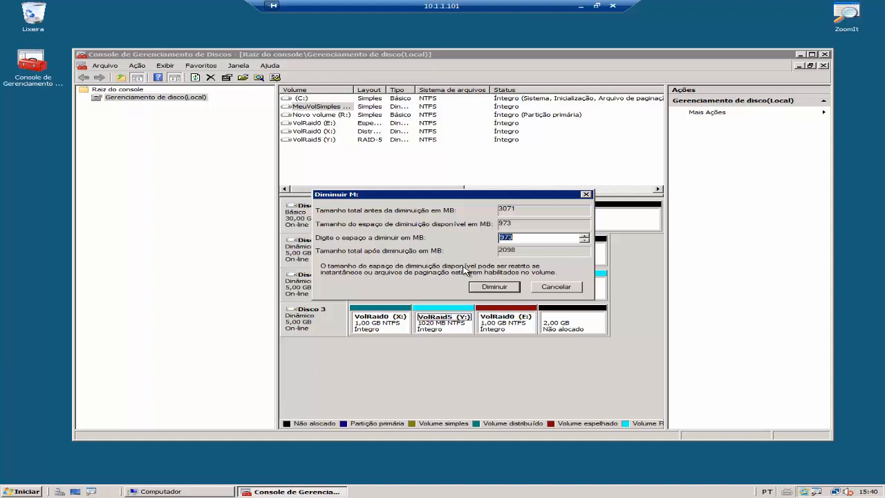
pyautogui.click(530, 238)
pyautogui.moveTo(553, 238); pyautogui.dragTo(488, 237)
pyautogui.write('2048')
pyautogui.moveTo(501, 198); pyautogui.dragTo(502, 179)
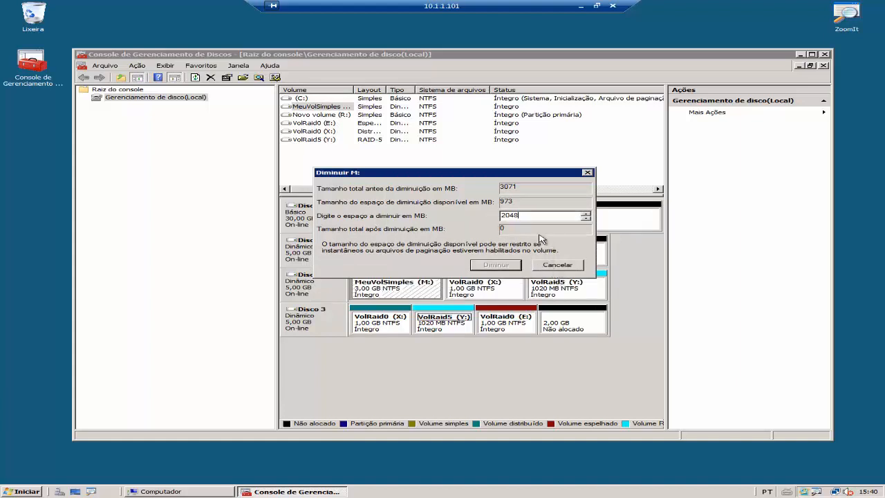
pyautogui.doubleClick(475, 215)
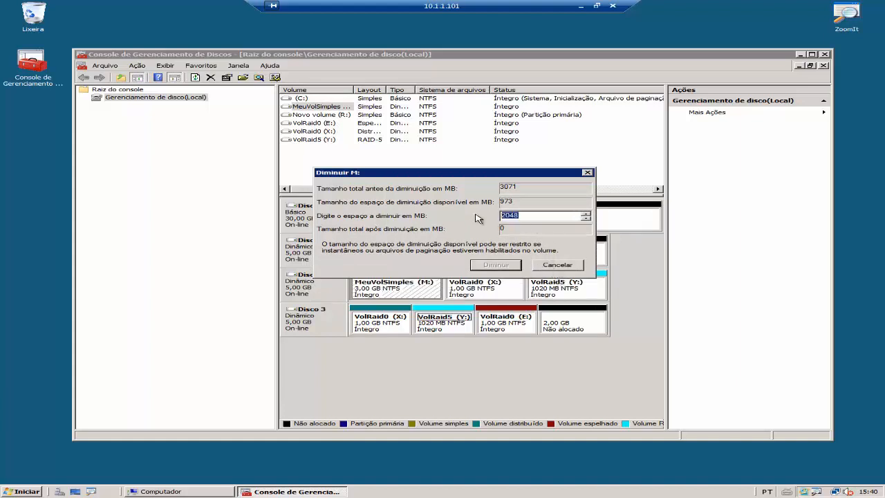
pyautogui.click(550, 266)
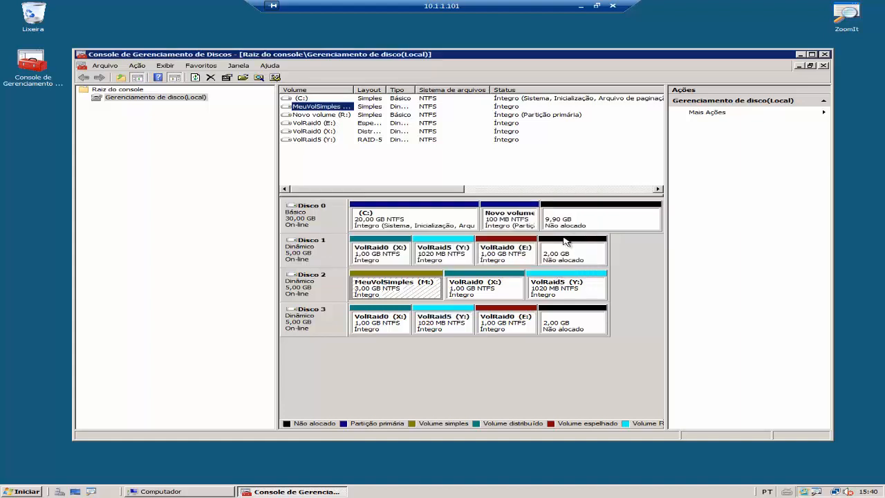
# Step: Delete the simple volume MeuVolSimples (M:) from Disco 2, forcing the deletion
pyautogui.rightClick(397, 279)
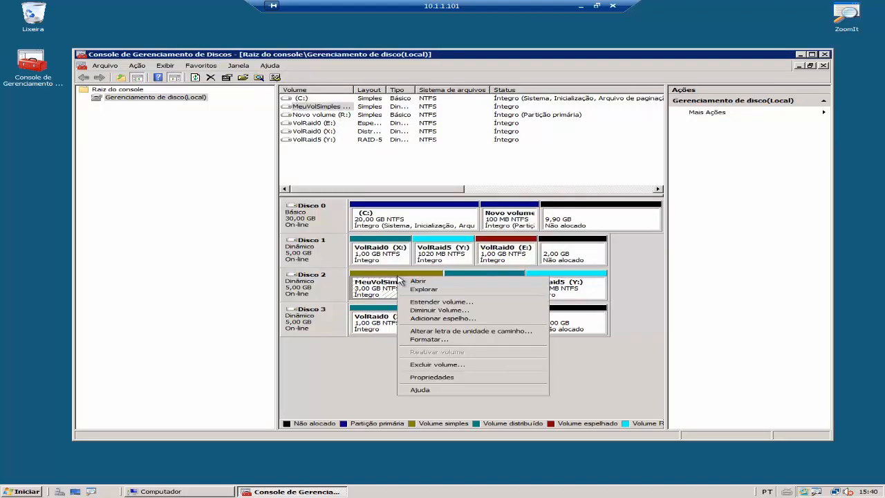
pyautogui.click(391, 285)
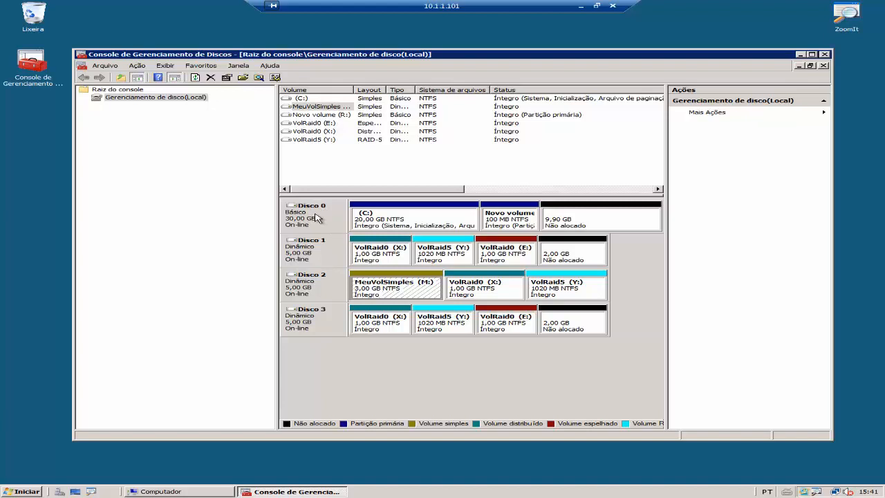
pyautogui.rightClick(389, 282)
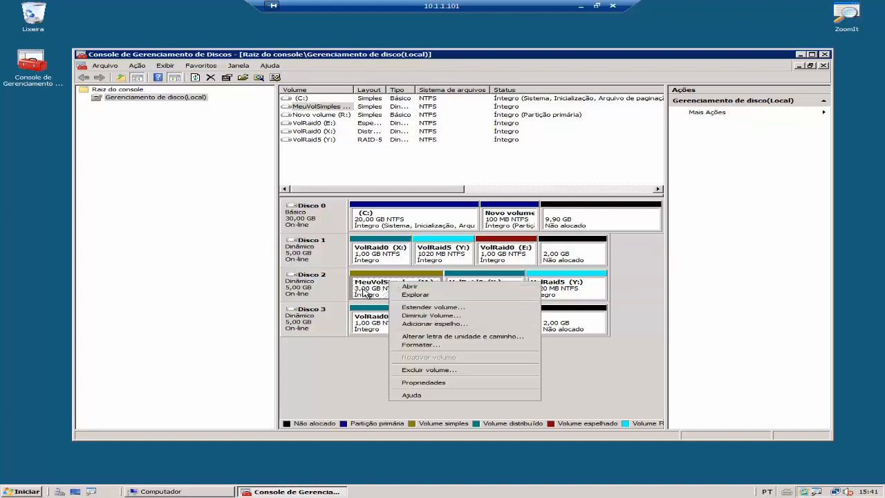
pyautogui.click(425, 370)
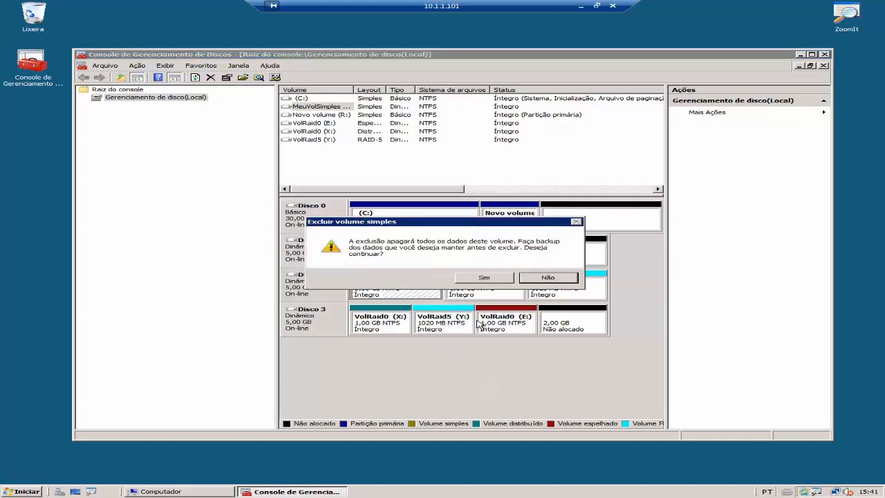
pyautogui.click(489, 279)
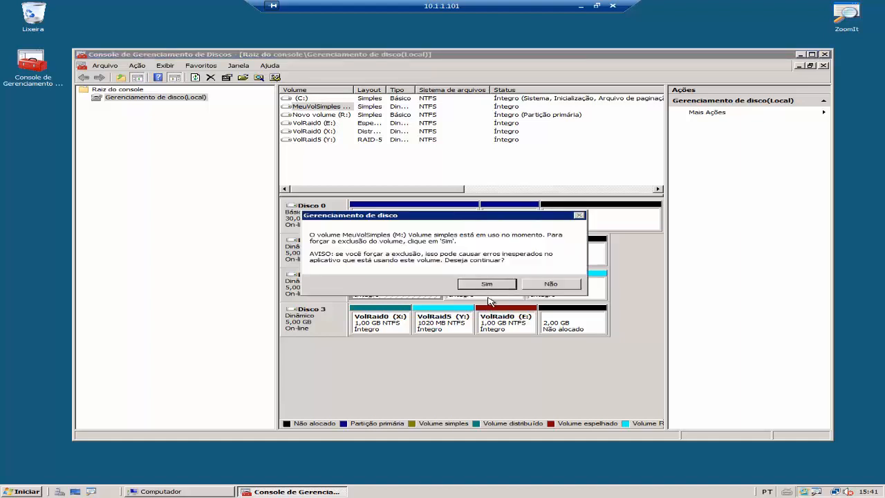
pyautogui.click(488, 288)
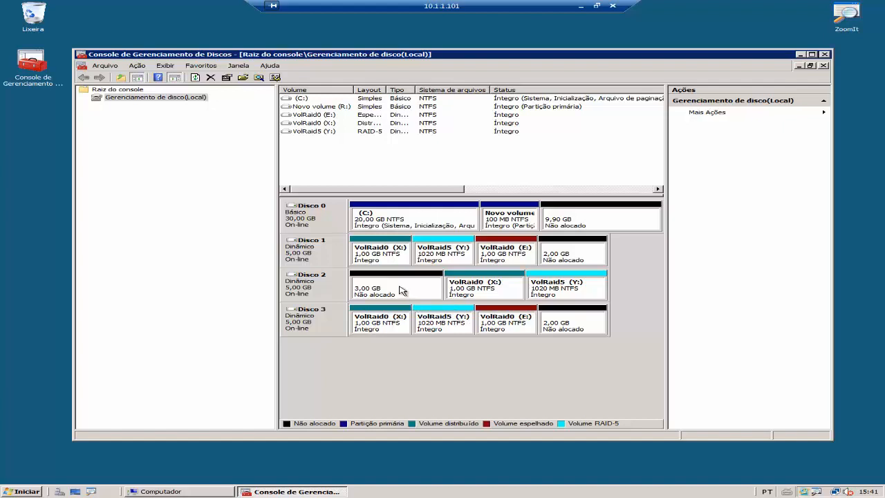
# Step: Start a new simple volume in the 3,00 GB unallocated space on Disco 2 with a size of 1024 MB
pyautogui.rightClick(398, 284)
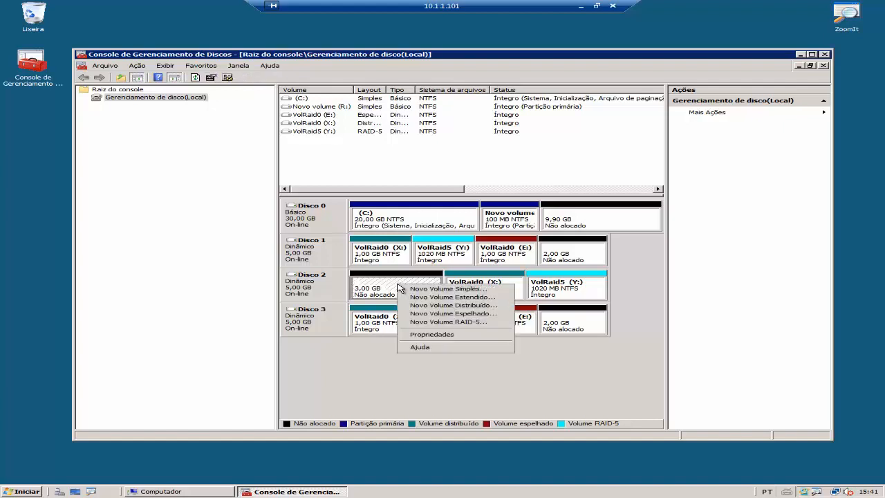
pyautogui.rightClick(377, 293)
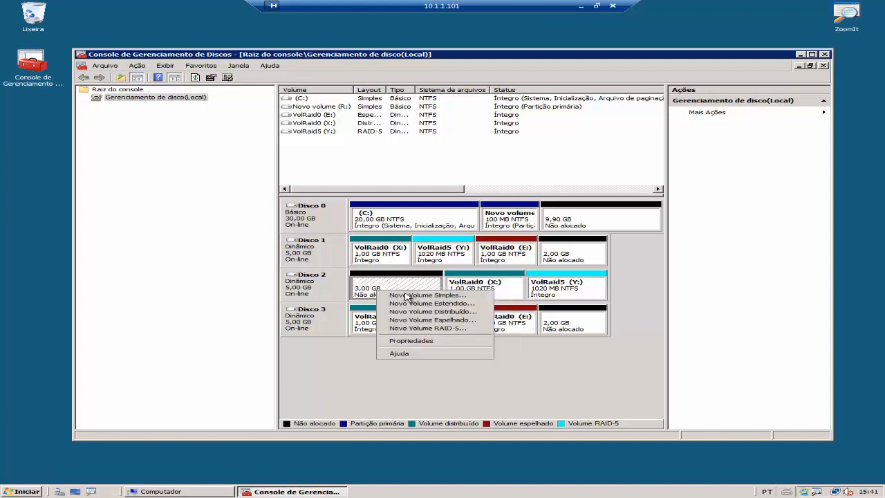
pyautogui.click(408, 296)
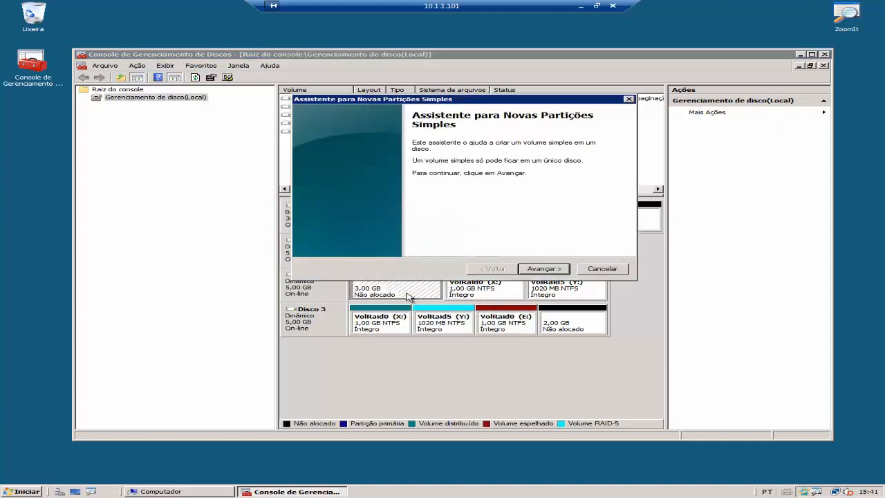
pyautogui.click(541, 269)
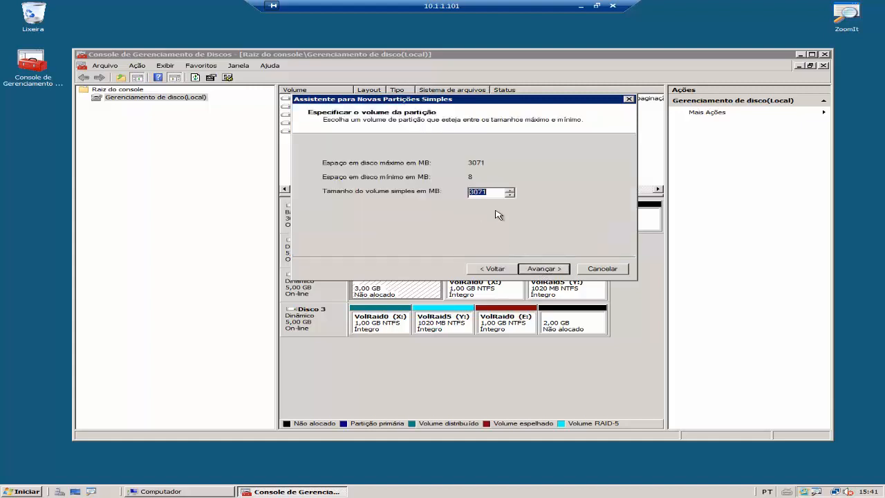
pyautogui.write('1024')
pyautogui.click(558, 271)
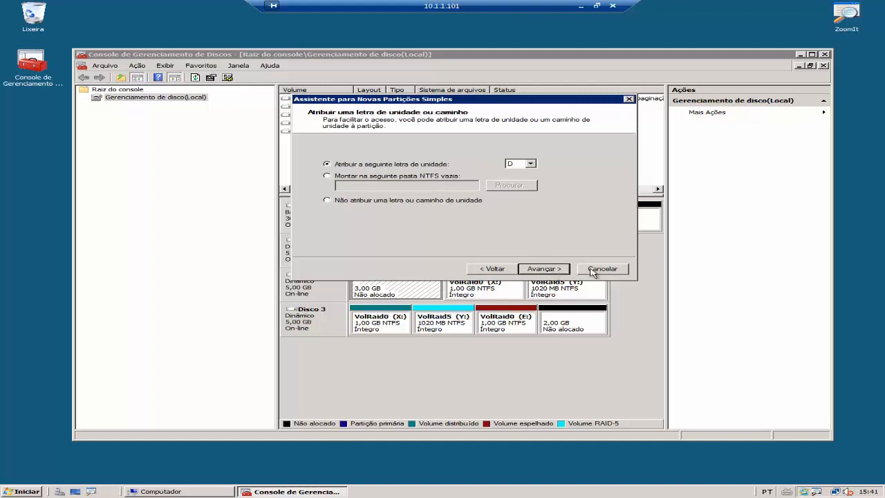
# Step: Assign drive letter M to the new simple volume
pyautogui.click(530, 164)
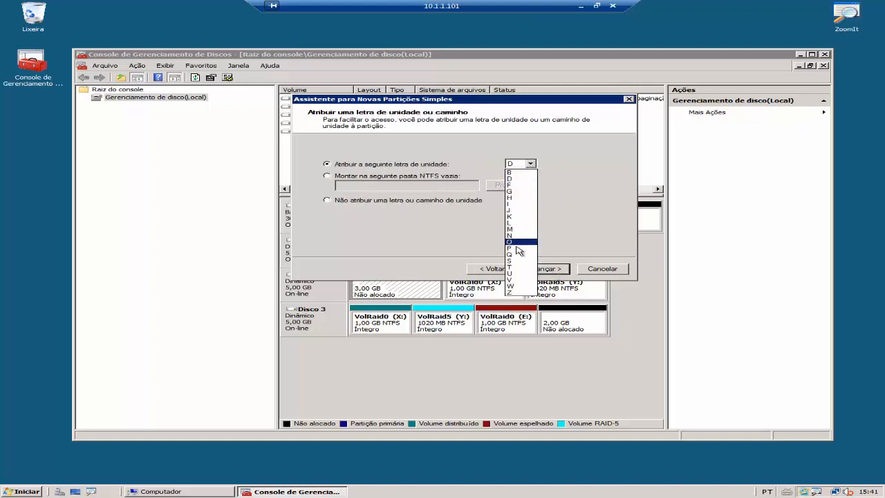
pyautogui.click(518, 231)
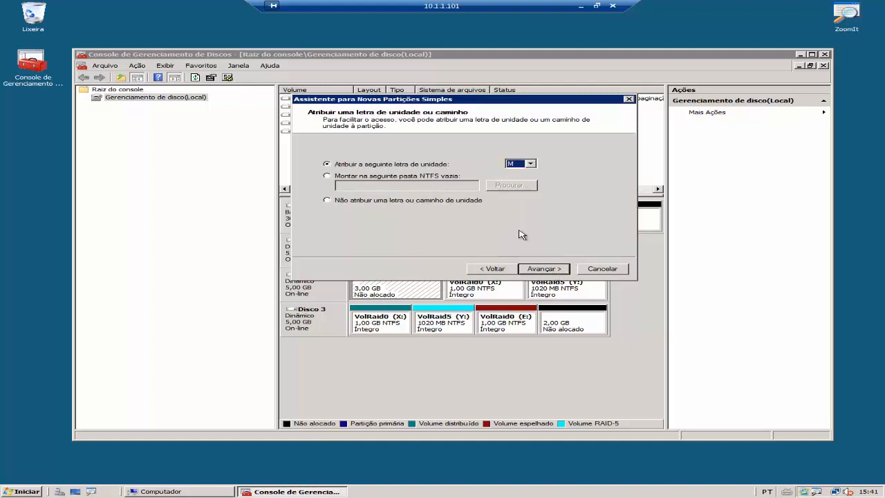
pyautogui.click(540, 270)
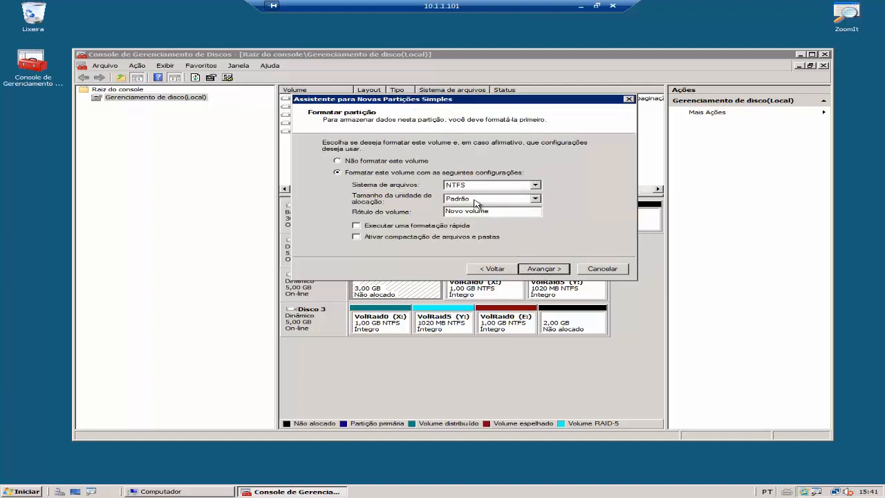
# Step: Label the simple volume VolDados with quick formatting enabled, and finish creating it
pyautogui.press('Tab')
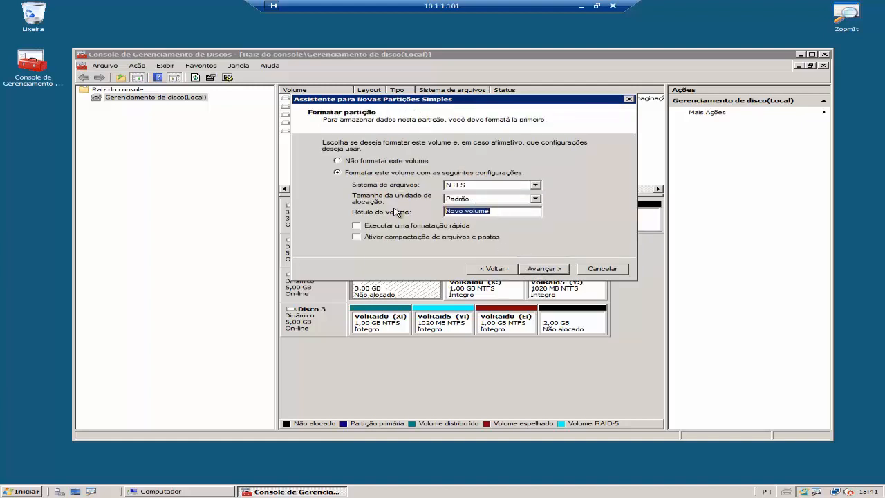
pyautogui.write('VolDados')
pyautogui.click(429, 232)
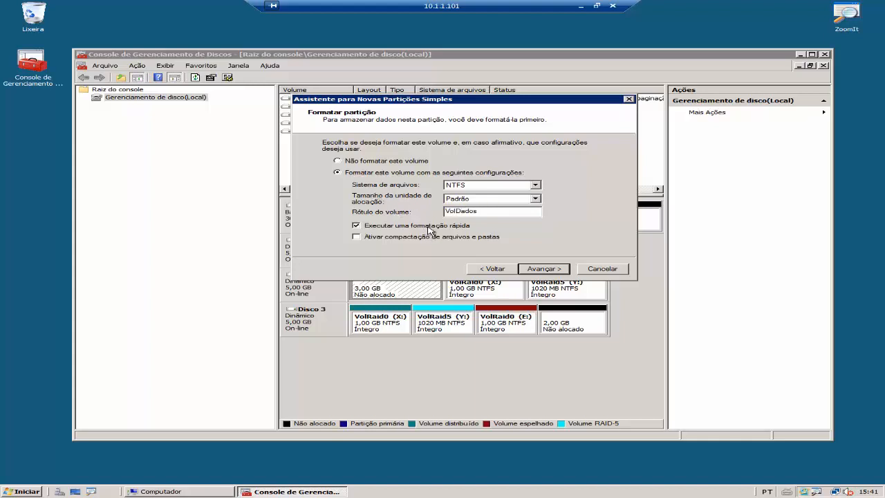
pyautogui.click(543, 270)
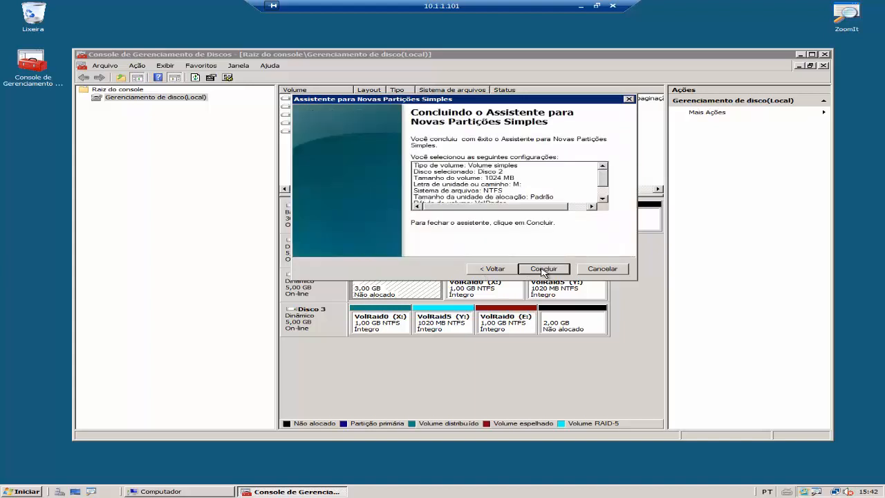
pyautogui.click(554, 268)
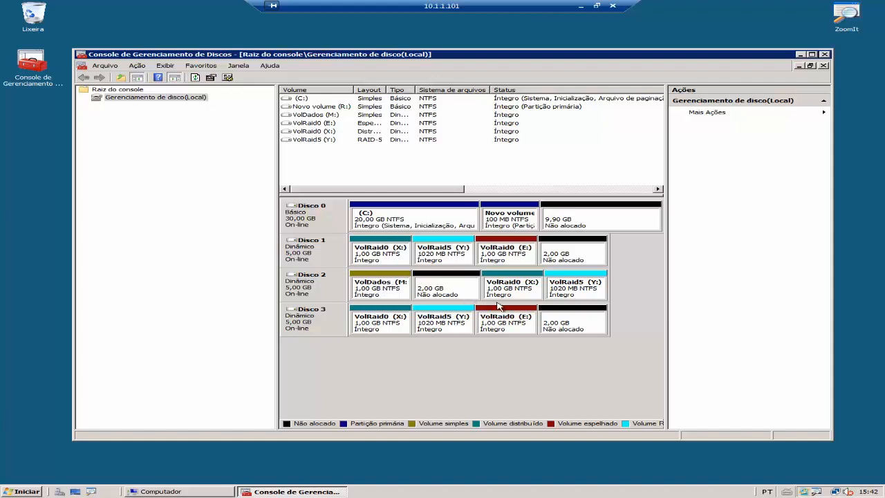
# Step: Add a mirror of the VolDados (M:) volume on Disco 1
pyautogui.click(382, 286)
pyautogui.rightClick(379, 289)
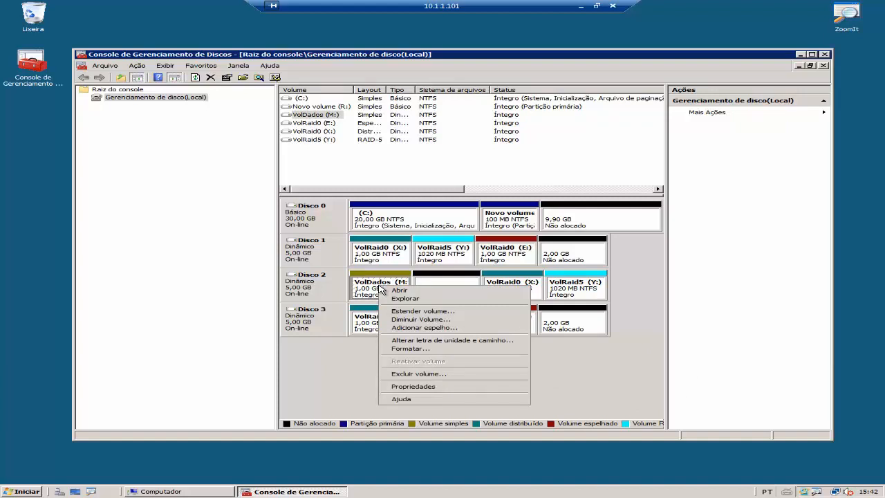
pyautogui.click(454, 328)
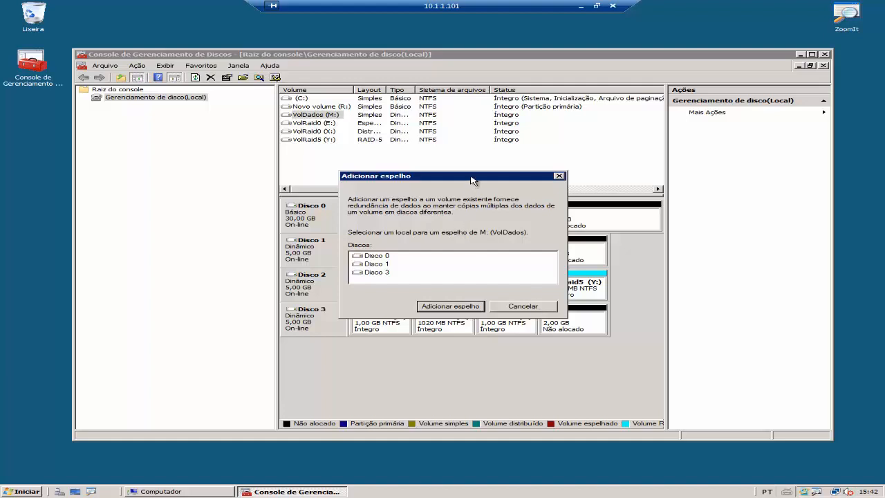
pyautogui.moveTo(475, 176); pyautogui.dragTo(511, 121)
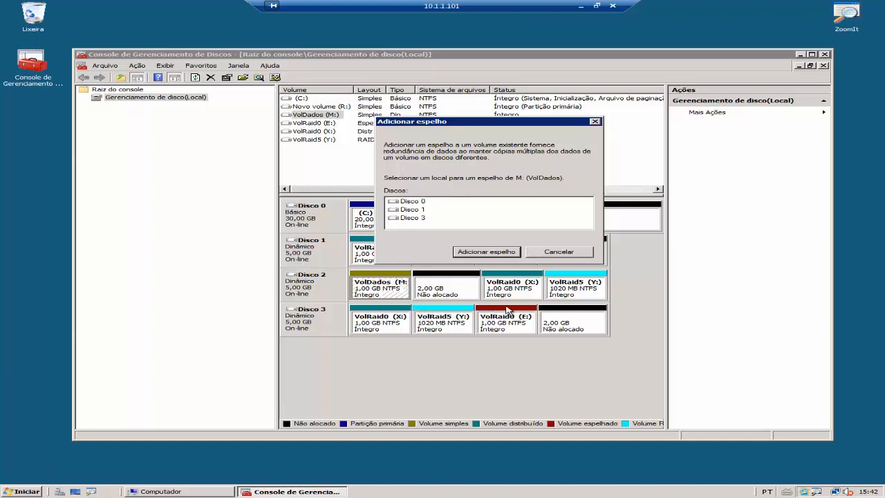
pyautogui.click(419, 209)
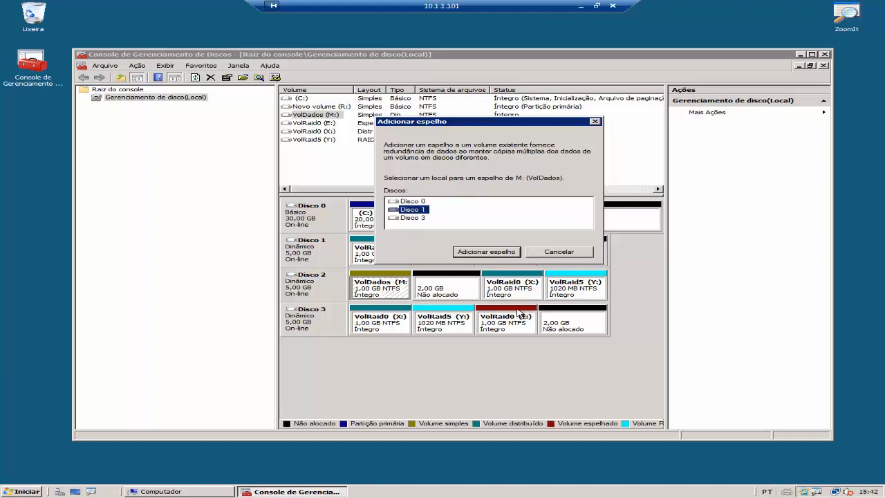
pyautogui.click(486, 253)
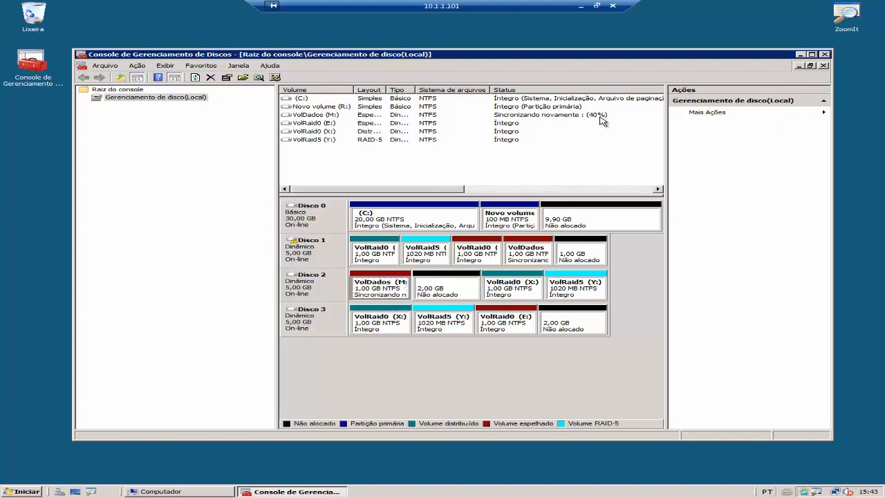
# Step: Examine how the mirrored VolDados (M:) and VolRaid0 (E:), striped VolRaid0 (X:) and VolRaid5 (Y:) volumes are laid out across Discos 1 to 3
pyautogui.click(520, 332)
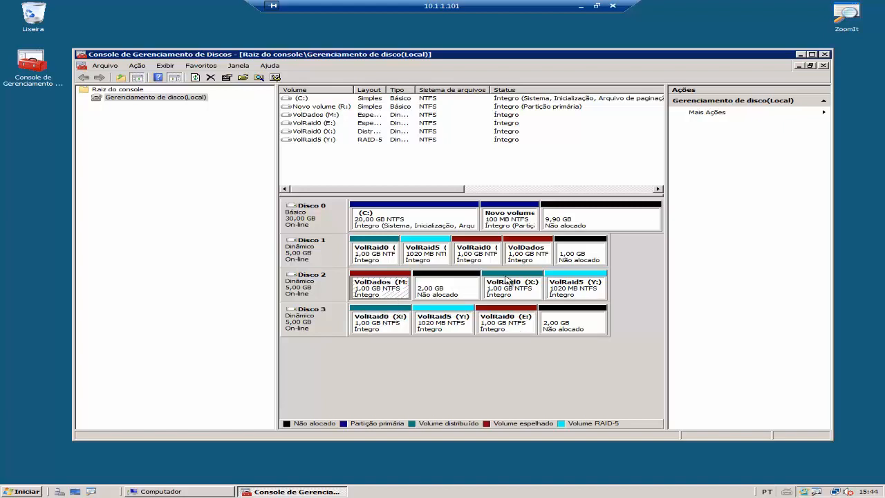
pyautogui.click(372, 285)
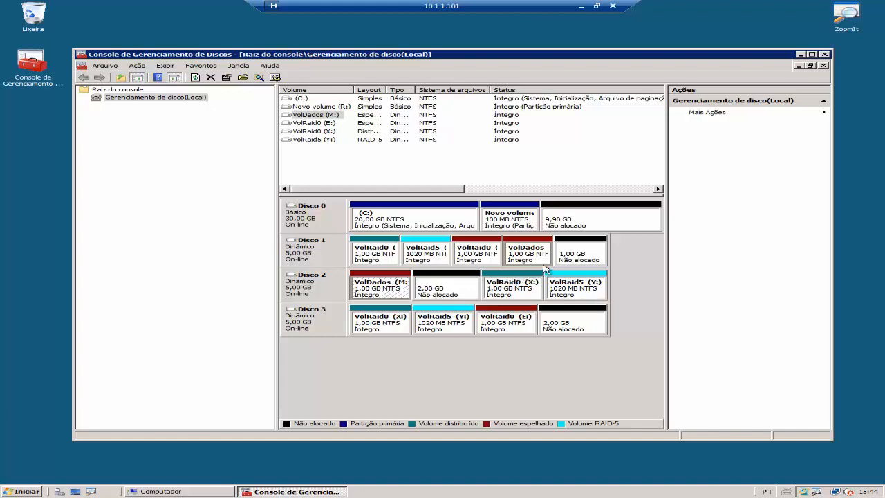
pyautogui.click(583, 290)
pyautogui.click(480, 259)
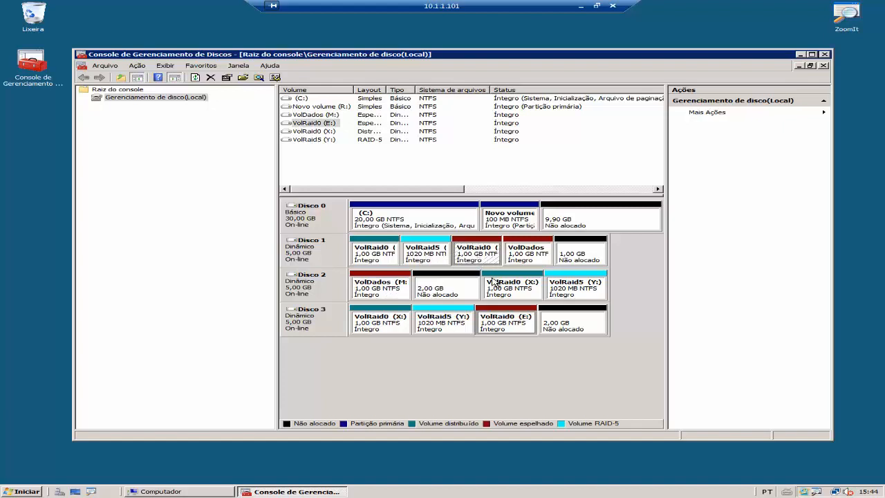
pyautogui.click(507, 292)
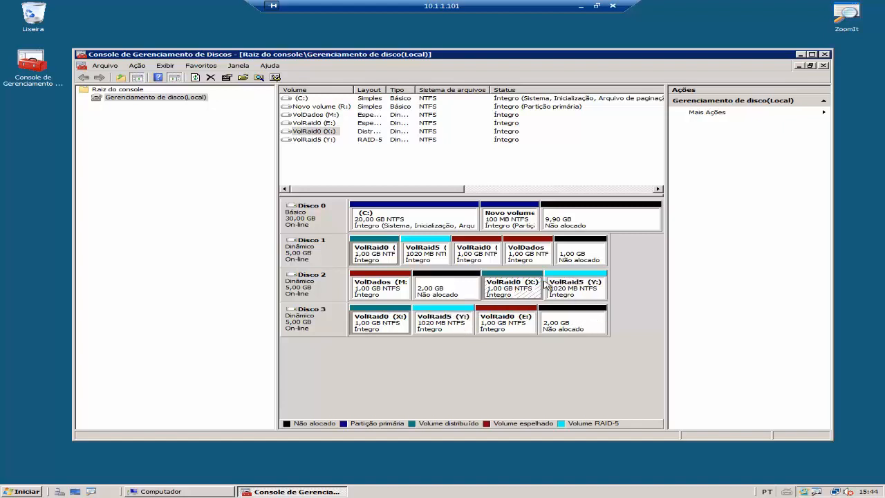
pyautogui.click(393, 258)
pyautogui.click(434, 260)
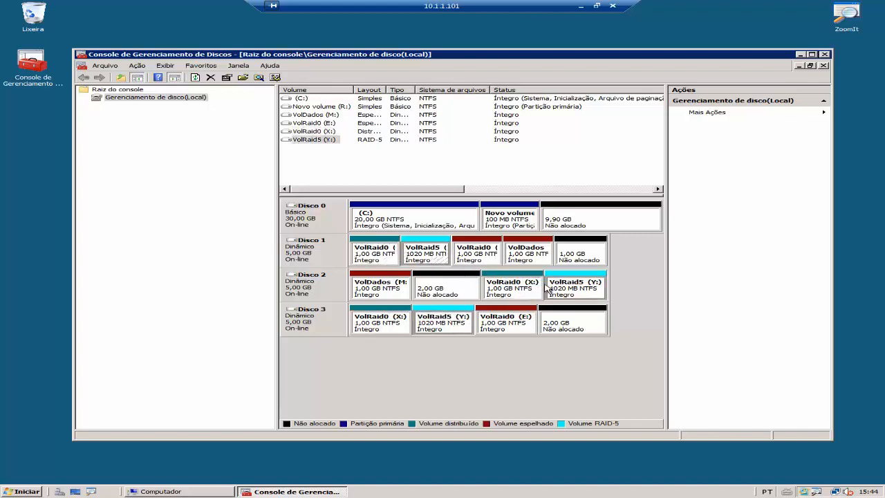
pyautogui.click(396, 289)
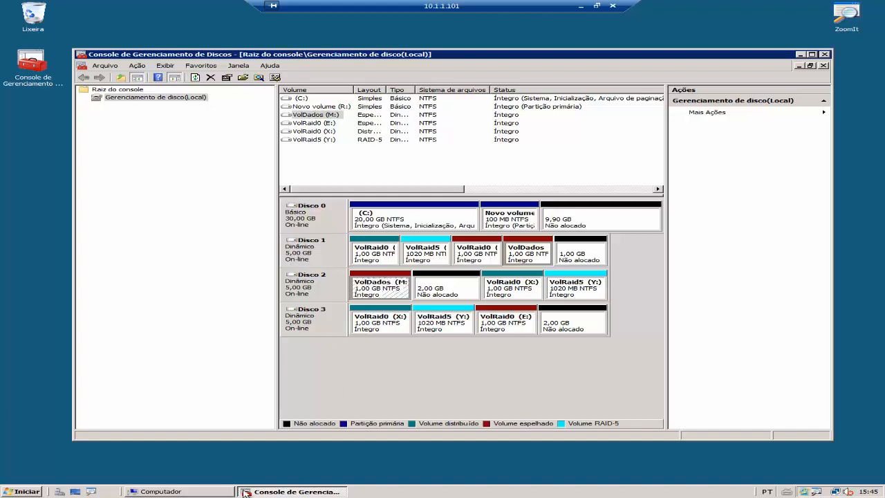
# Step: Switch to the Computador window, review the drives for the created volumes, including VolDados (M:), and return to the disk management console
pyautogui.hotkey('alt', 'Tab')
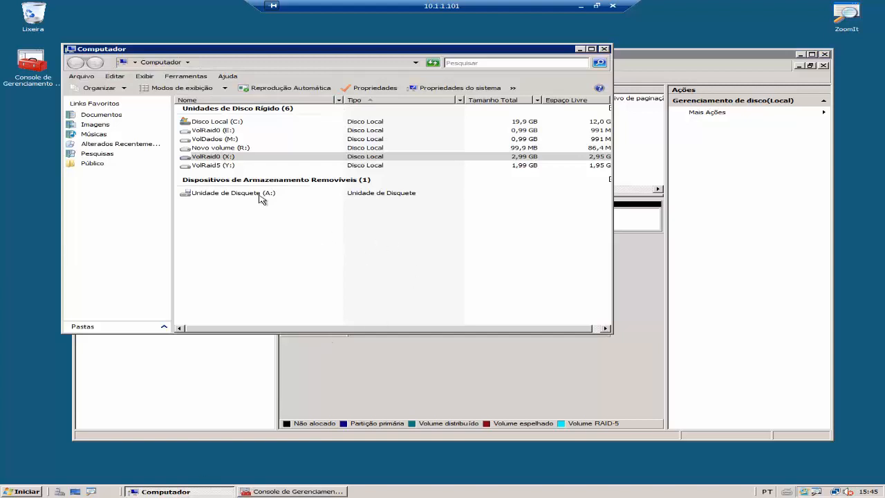
pyautogui.click(222, 166)
pyautogui.click(220, 158)
pyautogui.click(221, 149)
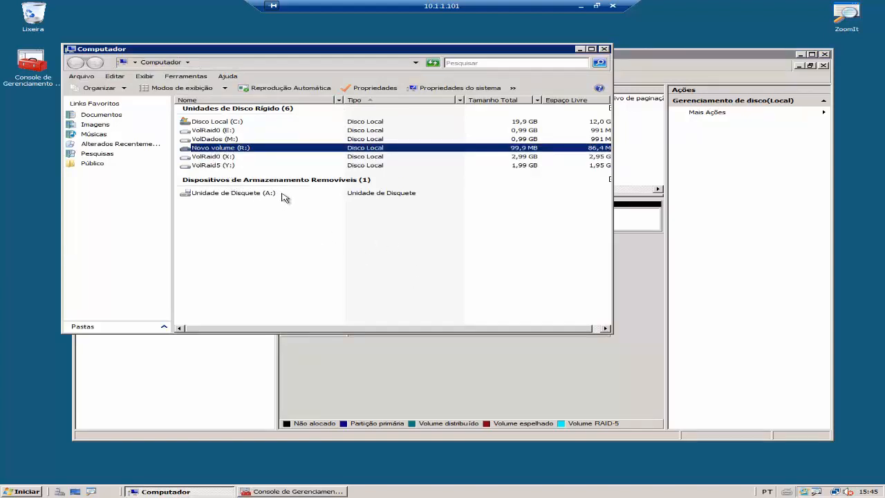
pyautogui.click(211, 140)
pyautogui.click(213, 132)
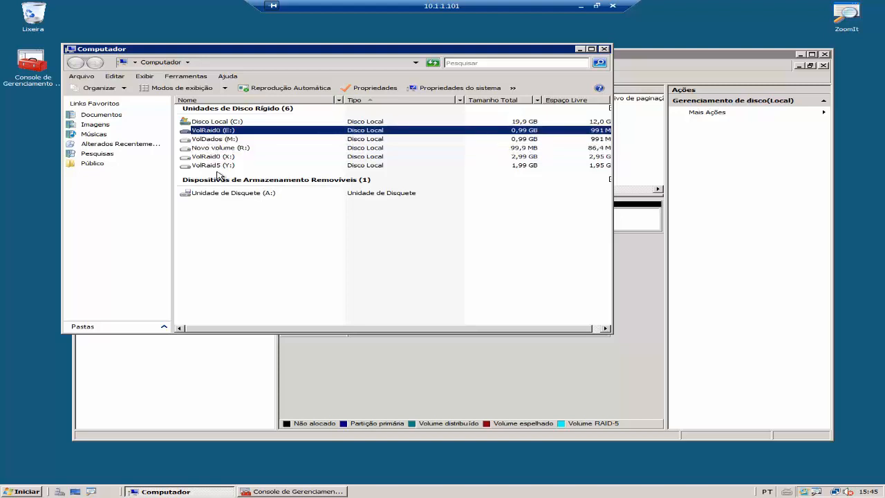
pyautogui.click(222, 149)
pyautogui.click(219, 141)
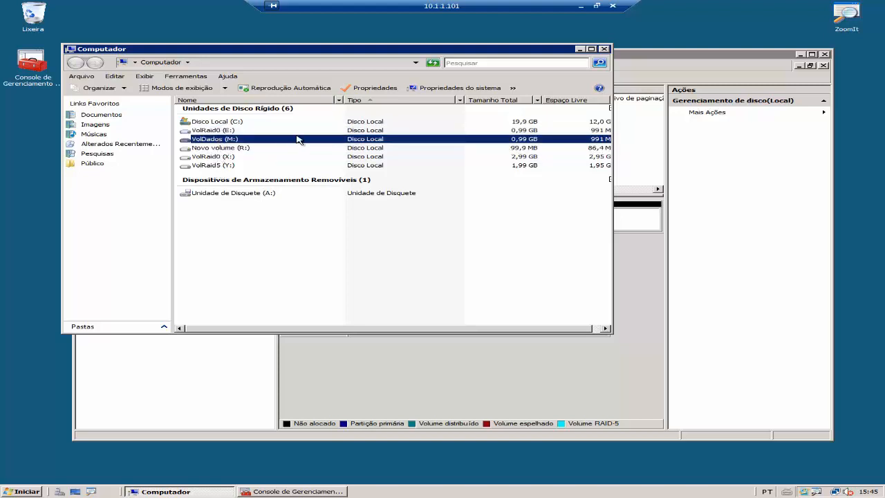
pyautogui.click(580, 49)
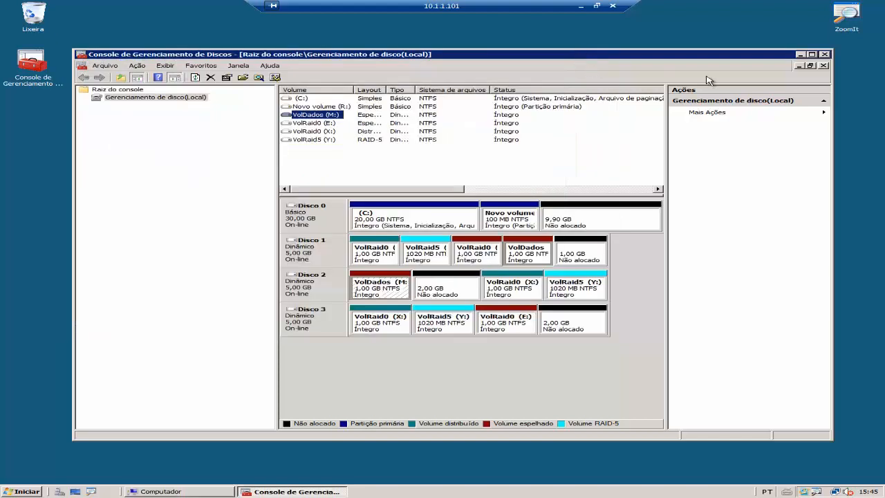